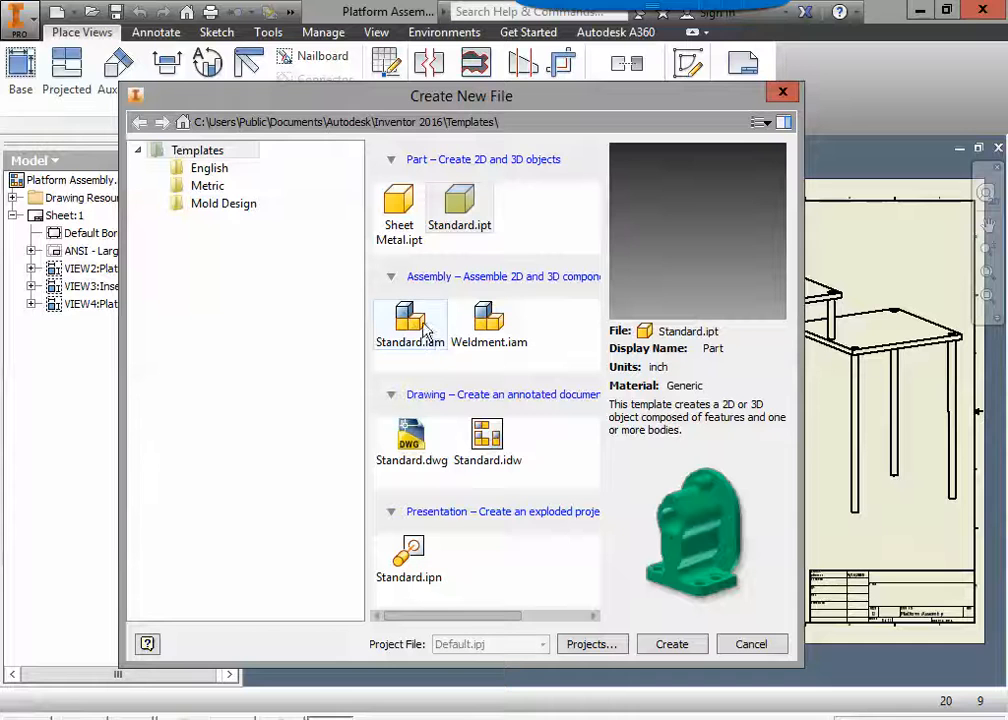
Create a new assembly from the Standard.iam template and place one Main Platform from the 1PlayGround folder.
click(423, 330)
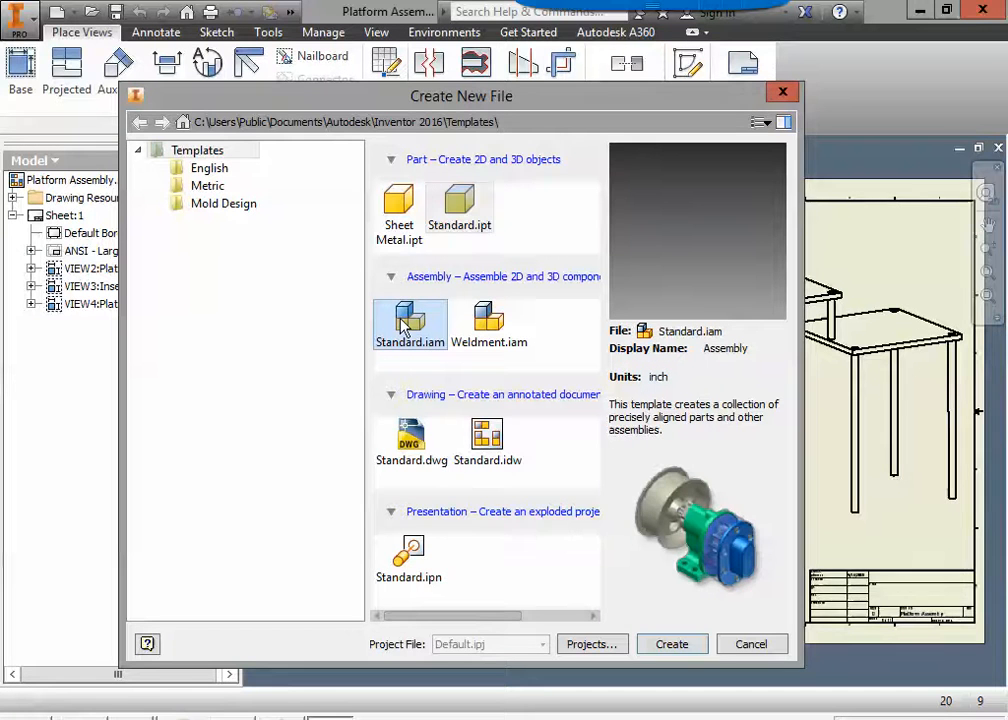
double_click(430, 330)
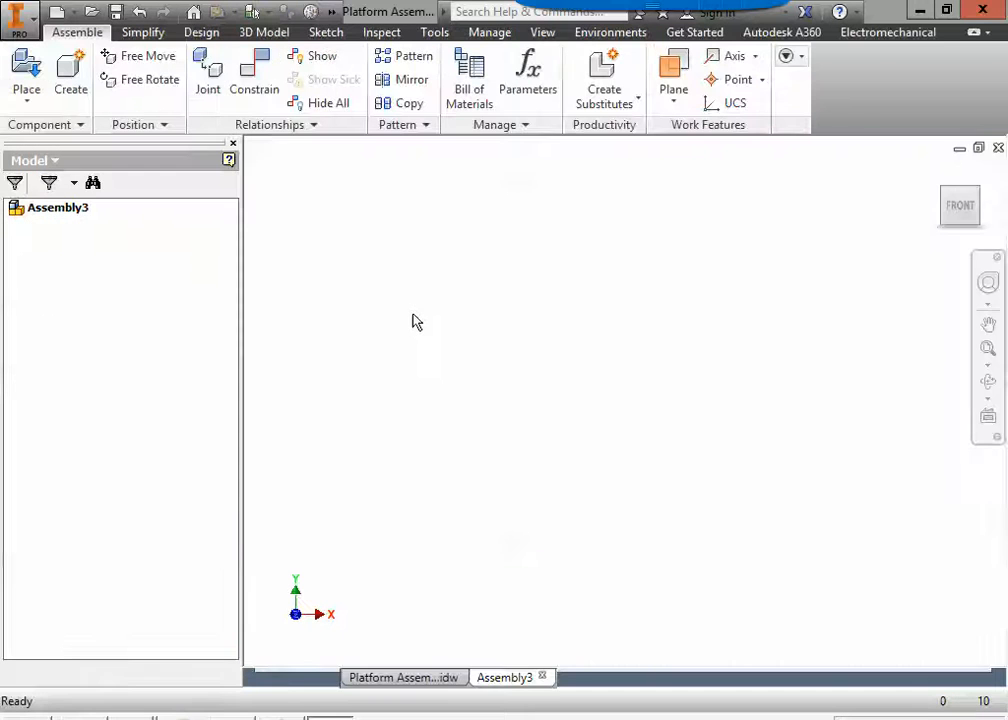
click(24, 70)
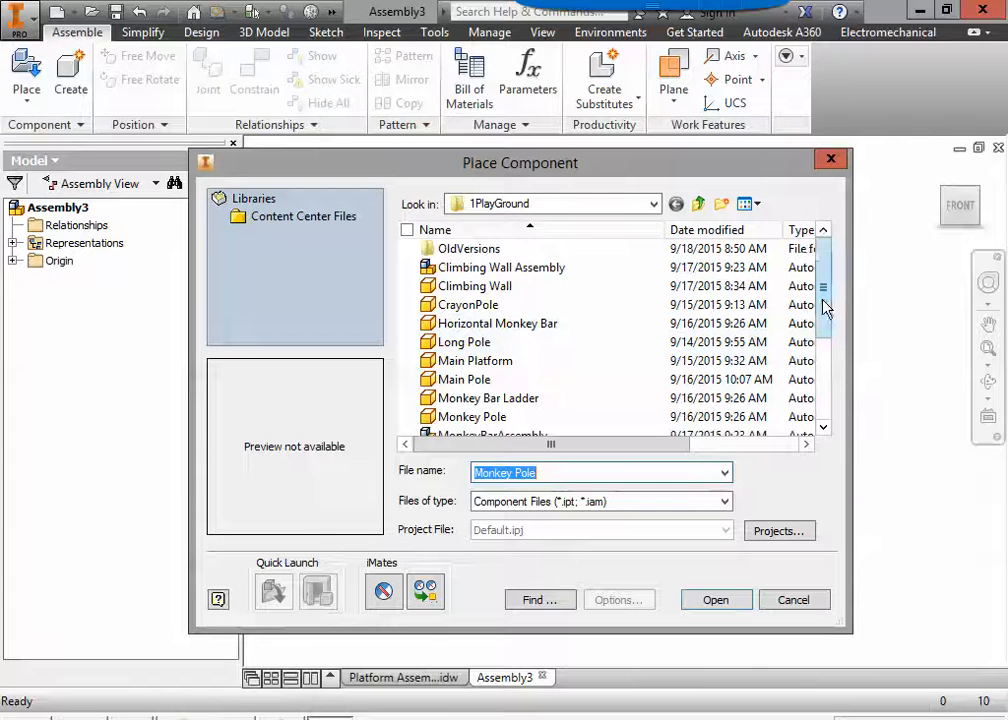
drag(826, 307, 828, 317)
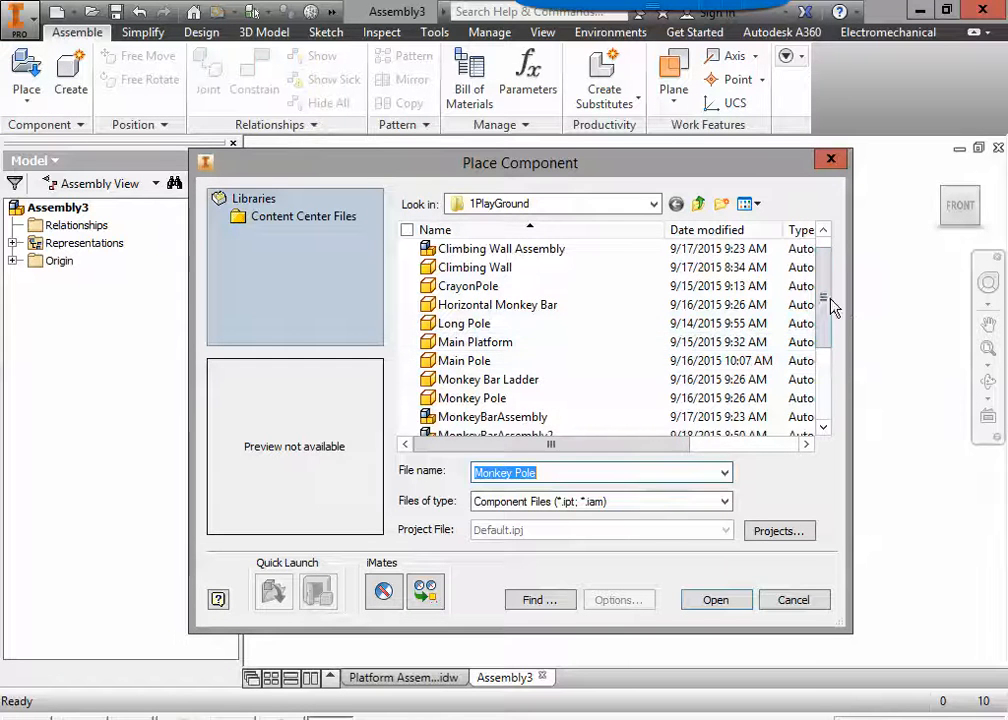
drag(827, 310, 827, 317)
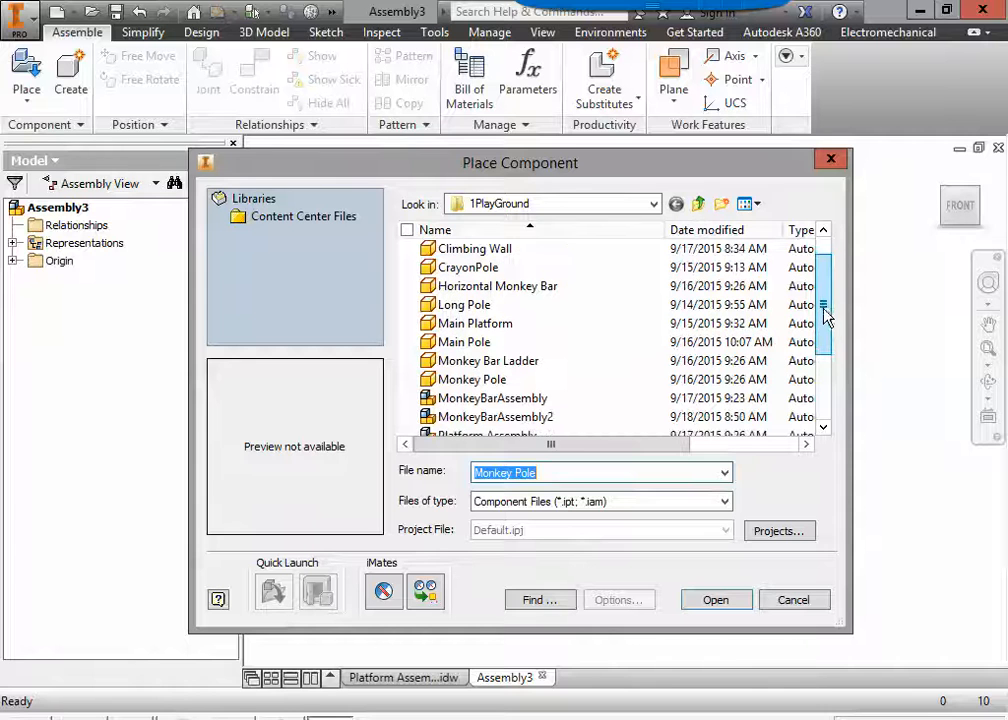
click(548, 330)
click(738, 601)
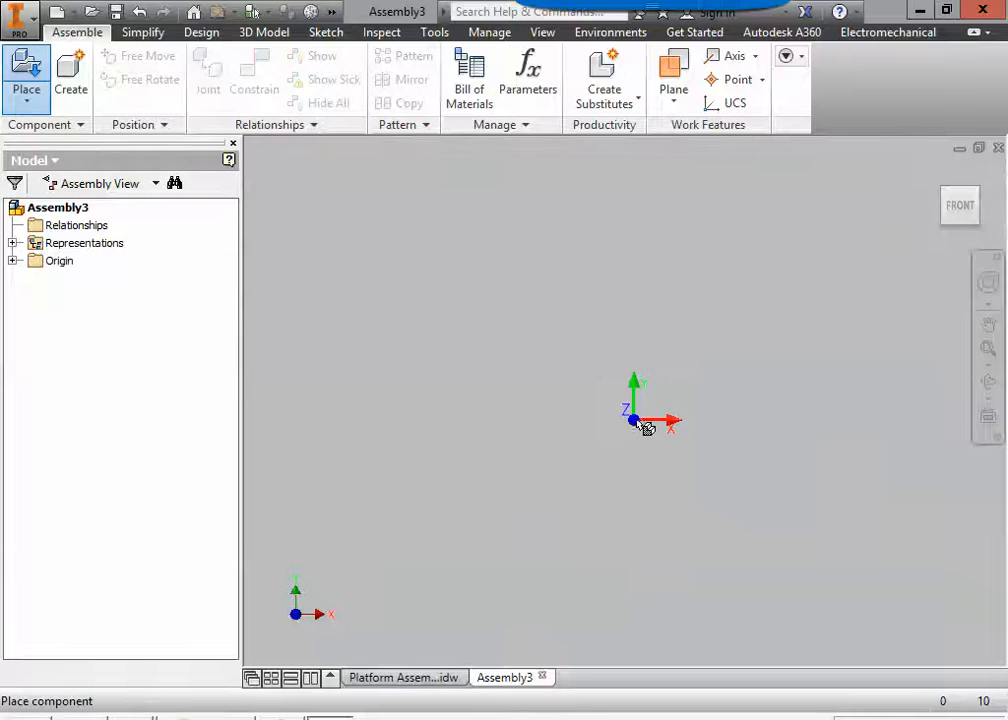
click(658, 542)
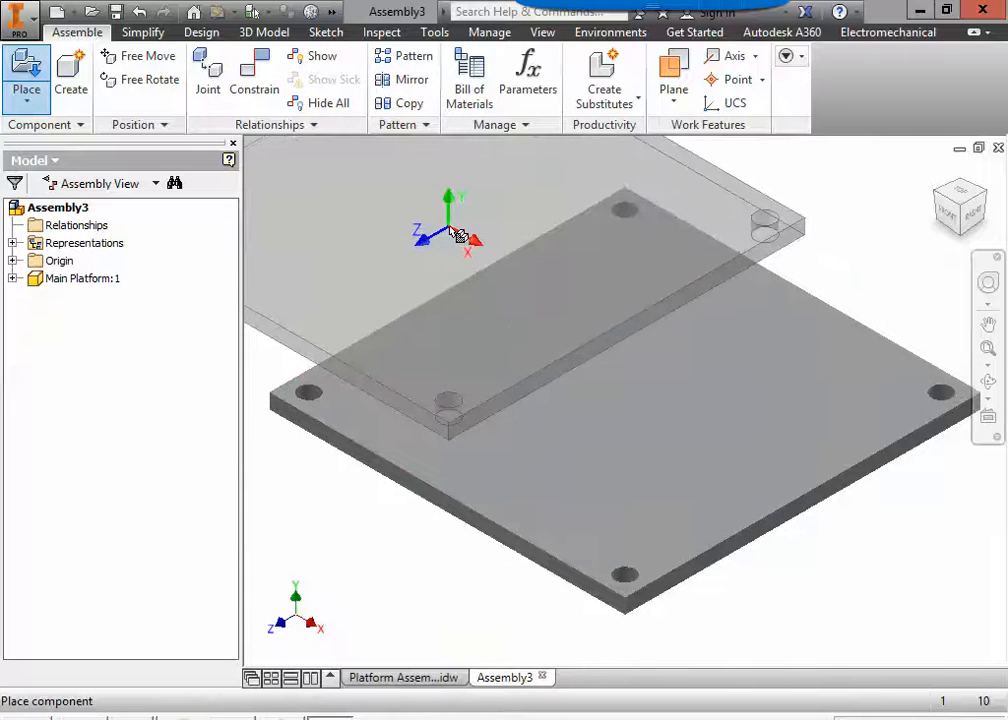
key(Escape)
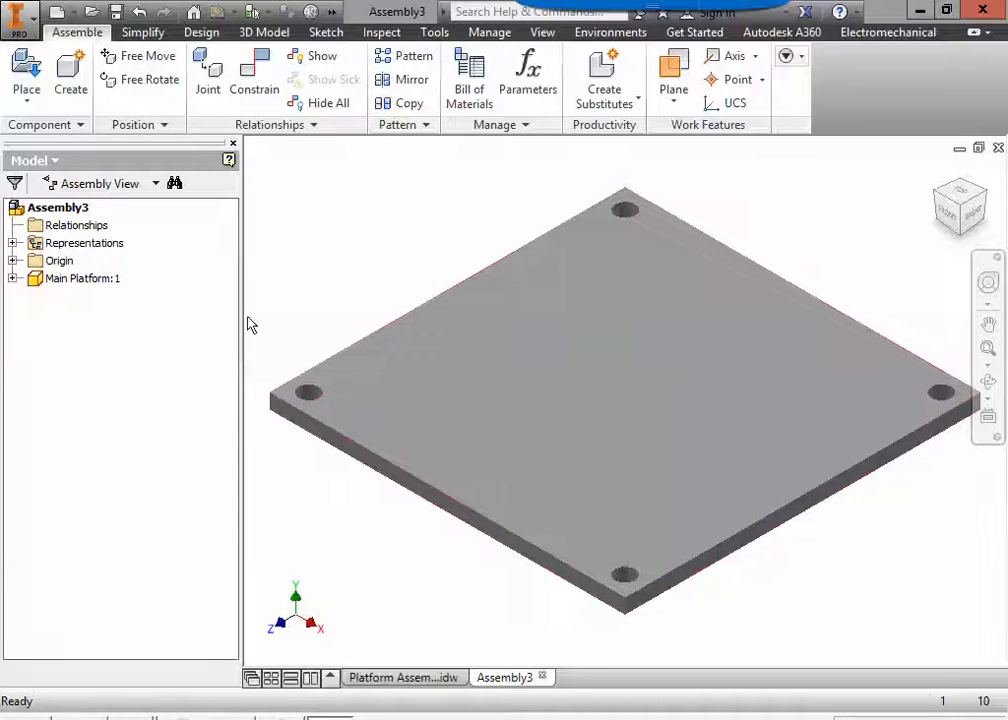
Ground the Main Platform component in the assembly.
right_click(84, 290)
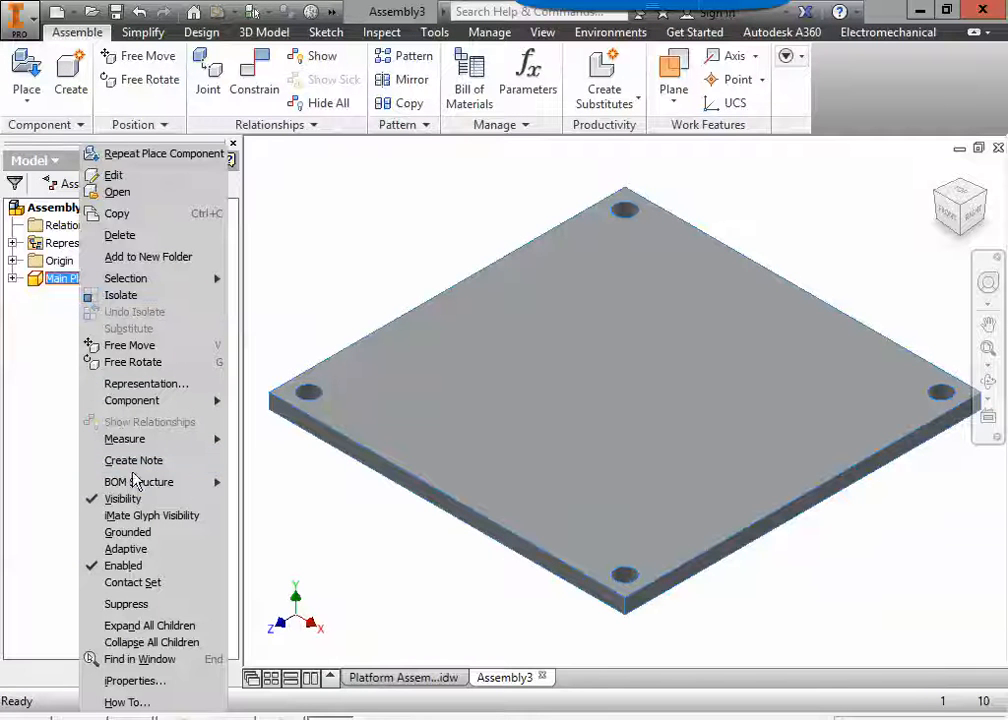
click(150, 534)
Place four copies of the Main Pole component in open space beside and below the platform.
scroll(422, 523, down, 3)
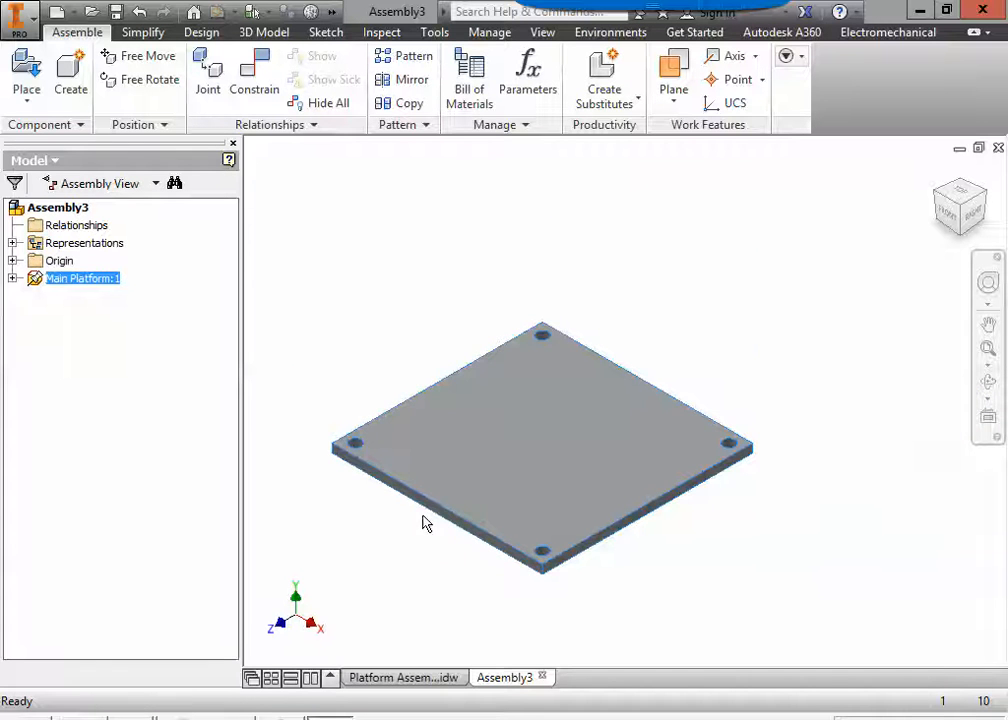
middle_drag(420, 524, 436, 430)
middle_drag(445, 504, 503, 466)
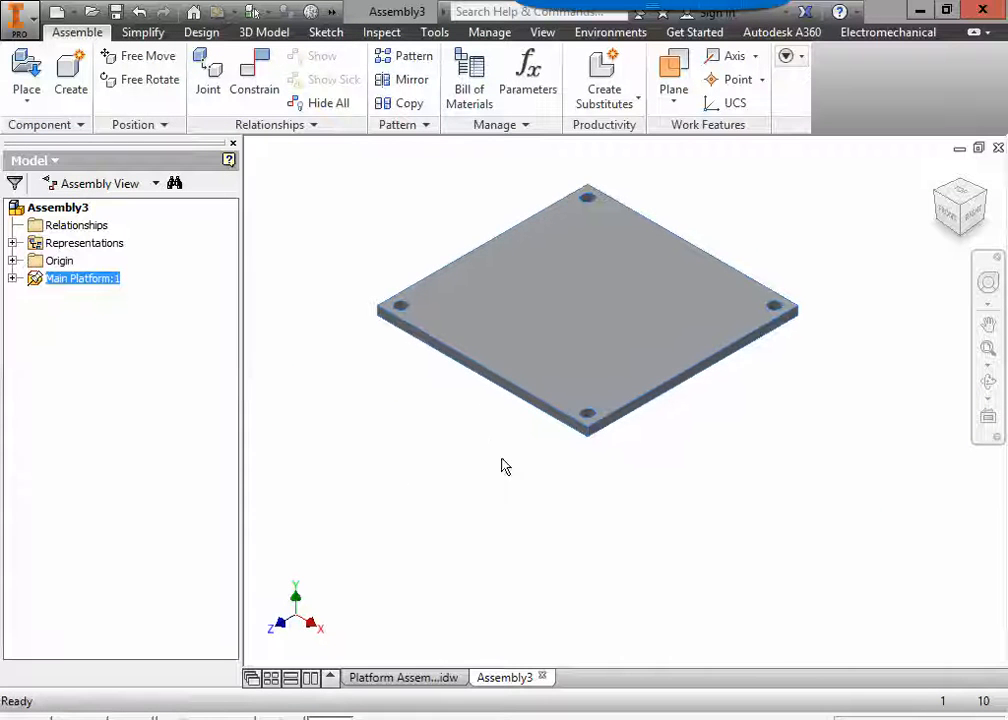
click(27, 85)
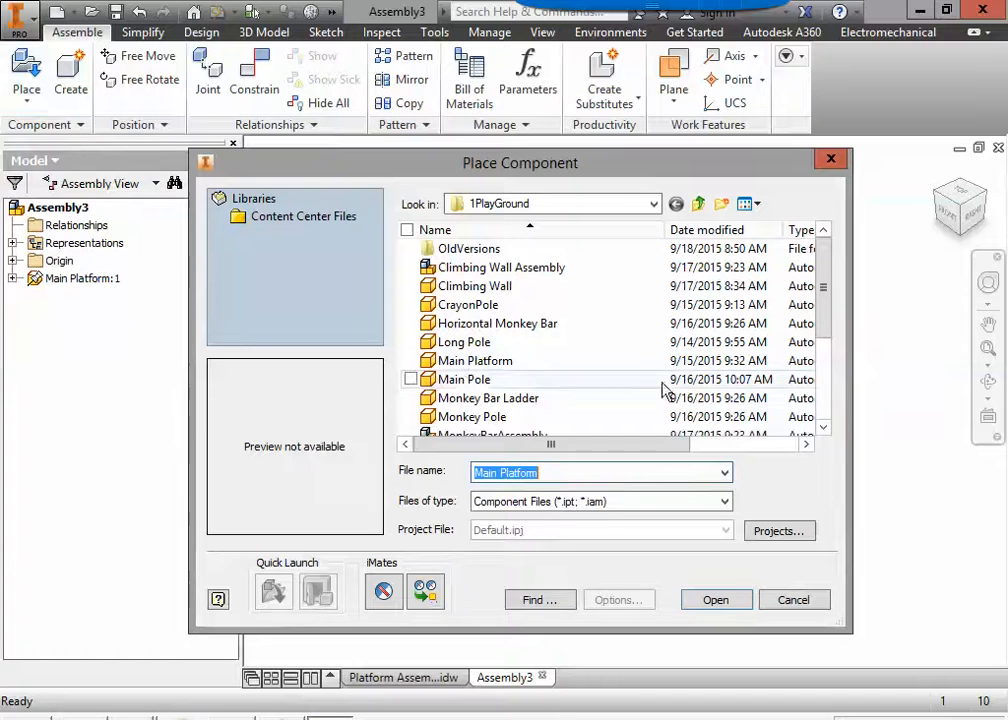
click(460, 380)
click(716, 600)
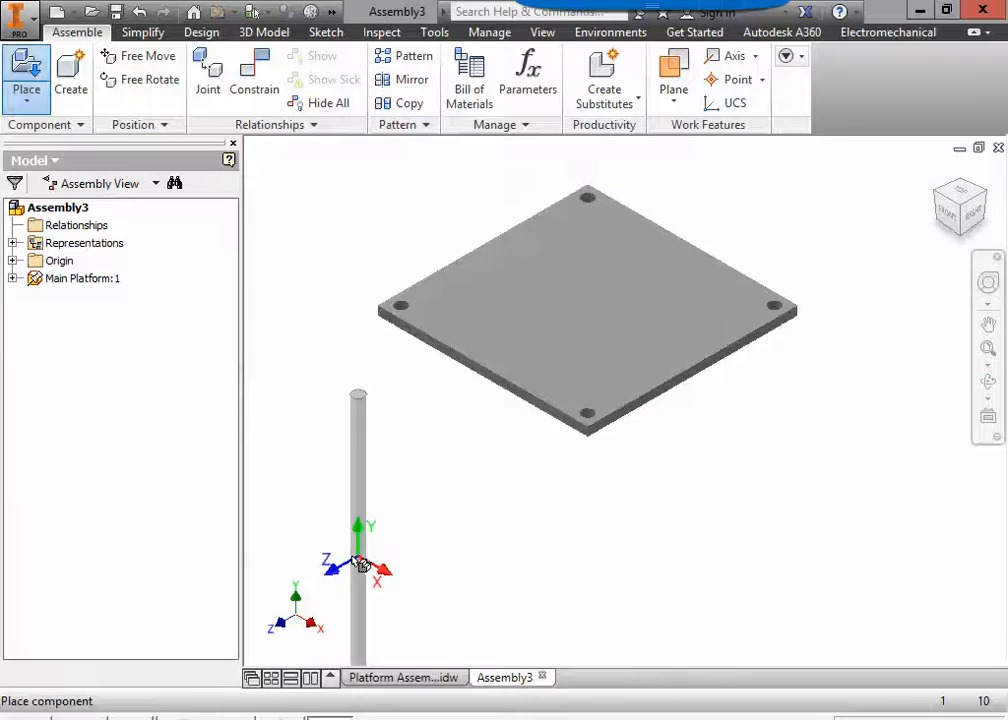
scroll(432, 558, down, 2)
middle_drag(432, 558, 428, 445)
click(382, 458)
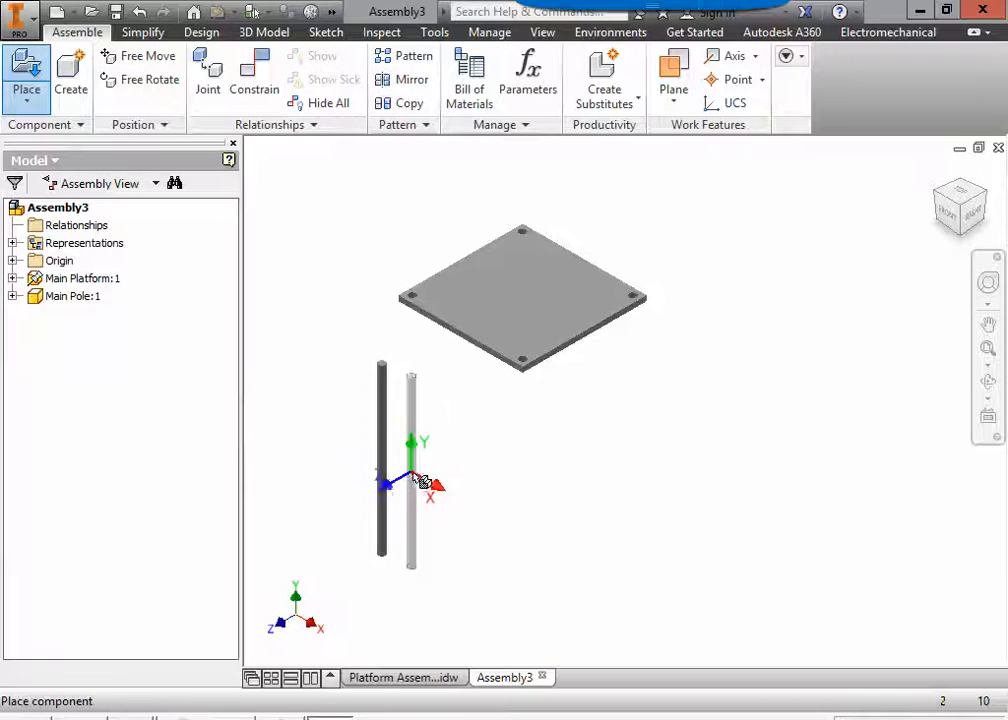
click(415, 475)
click(459, 502)
click(518, 526)
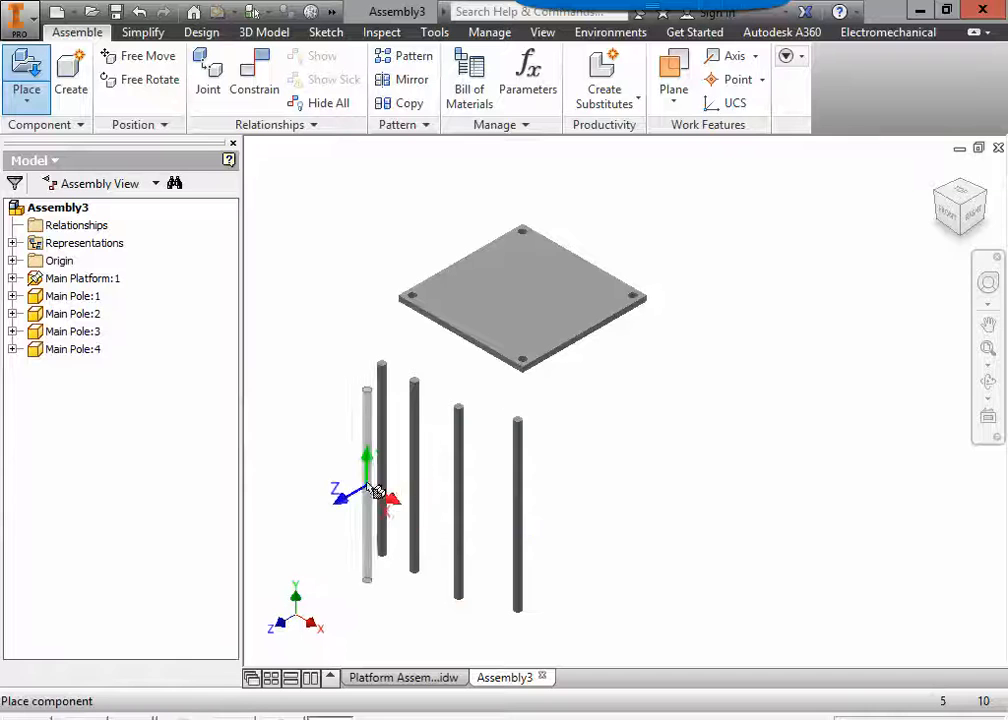
key(Escape)
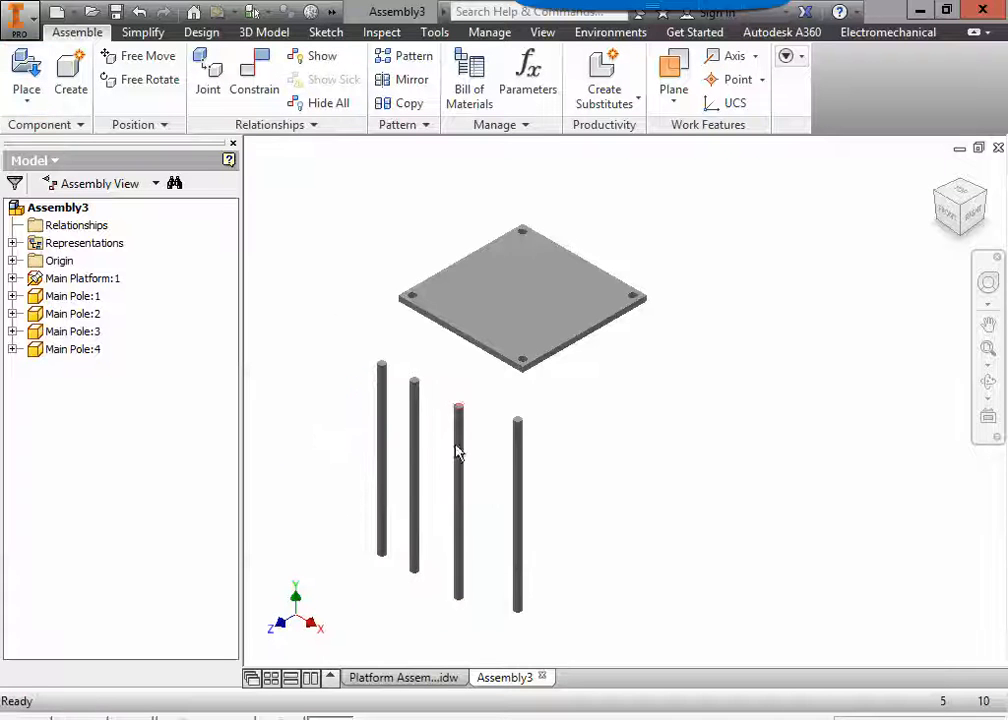
Apply an aligned Insert constraint with 0.000 in offset between the first pole's top edge and the top of the platform's left corner hole.
middle_drag(494, 433, 462, 484)
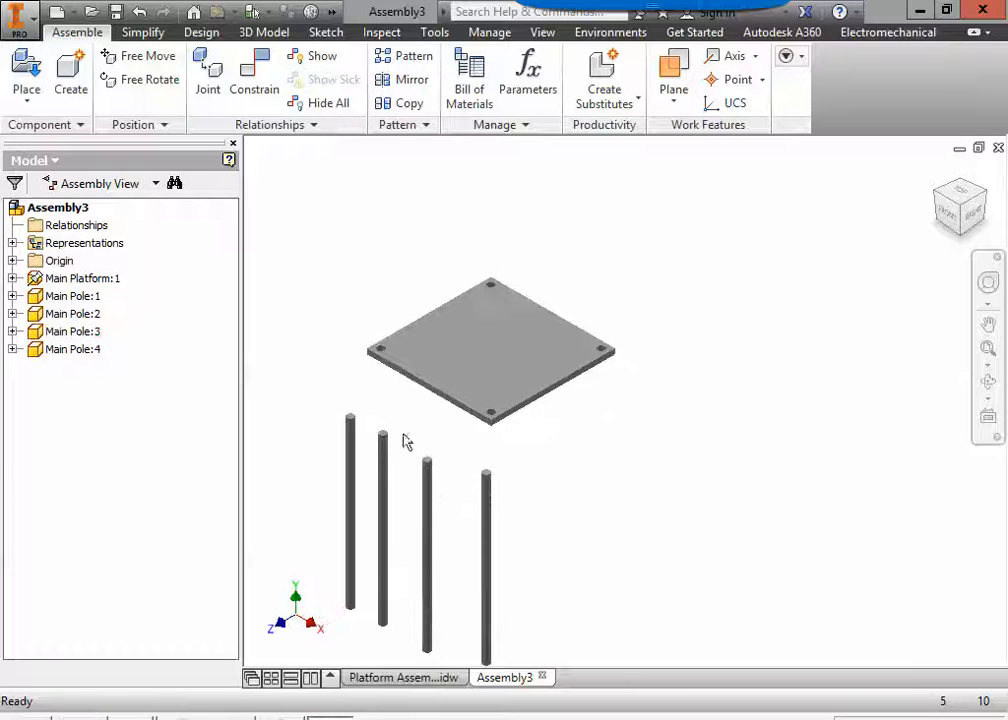
click(263, 90)
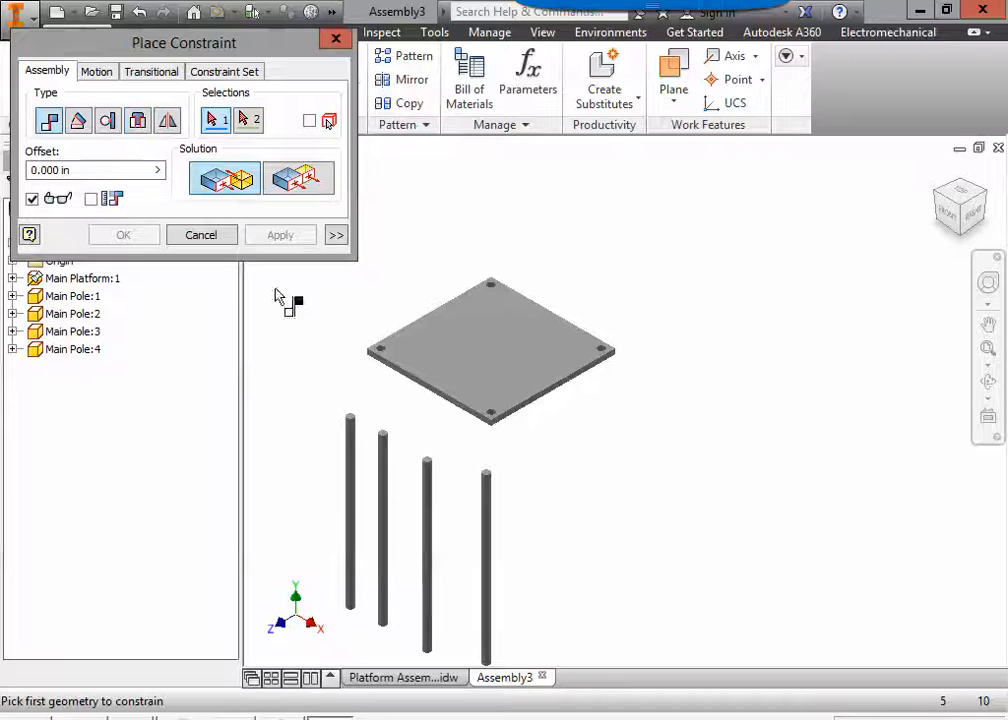
click(139, 122)
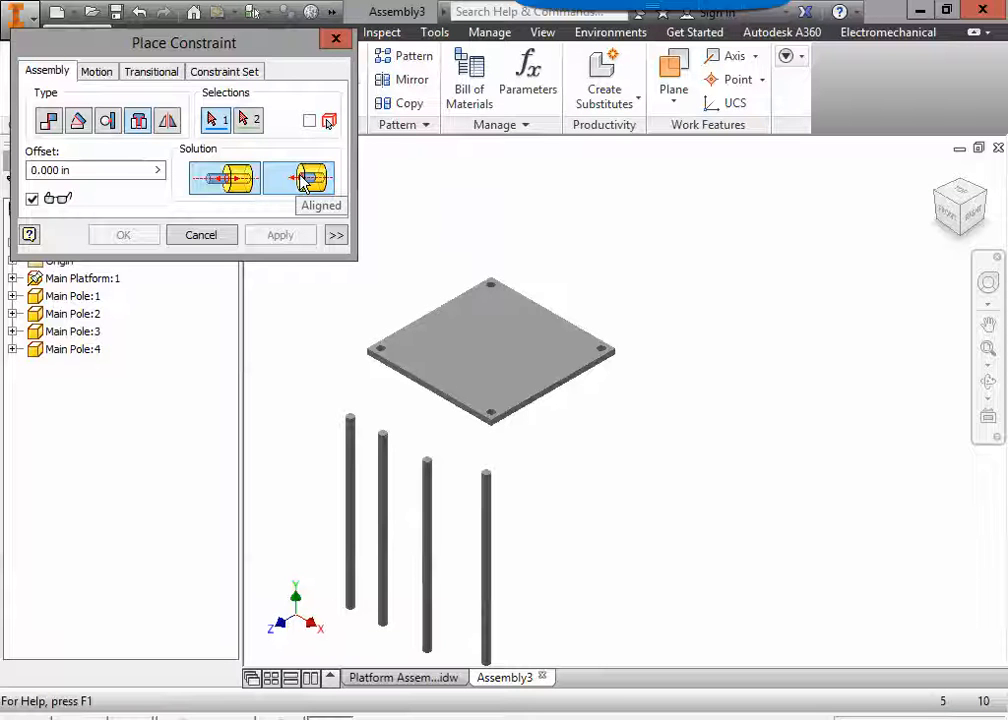
scroll(381, 388, up, 3)
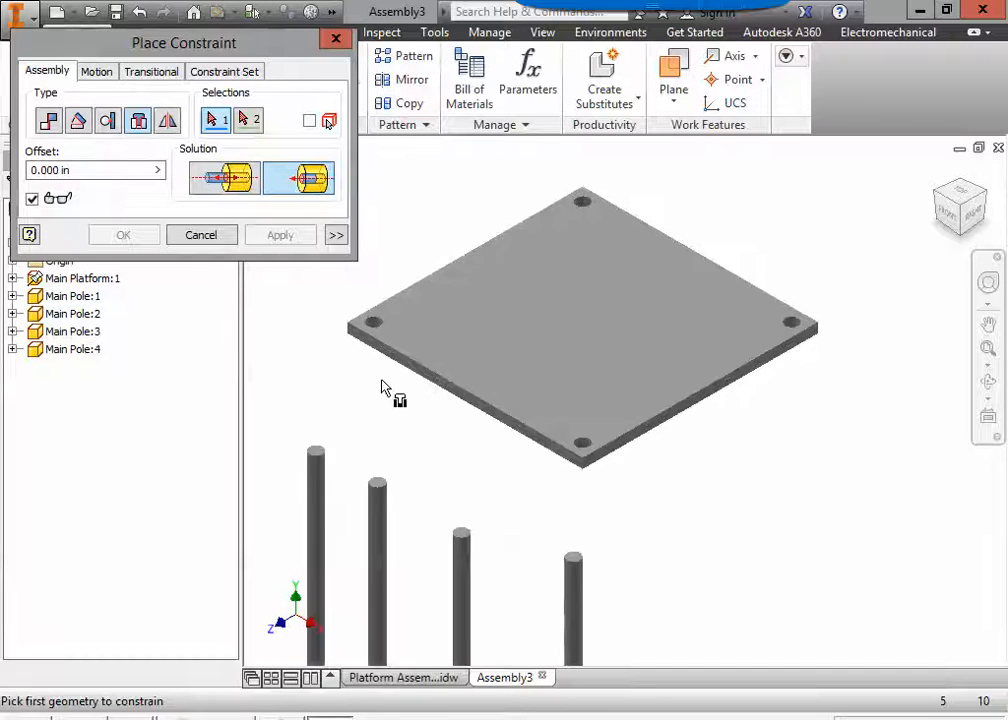
click(316, 452)
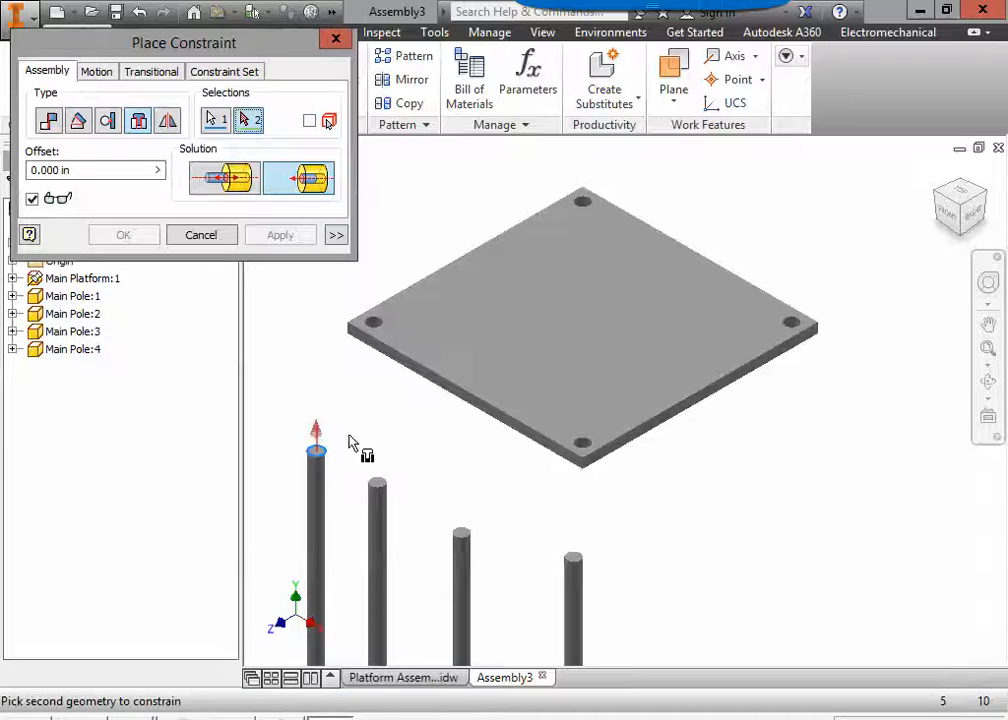
click(385, 326)
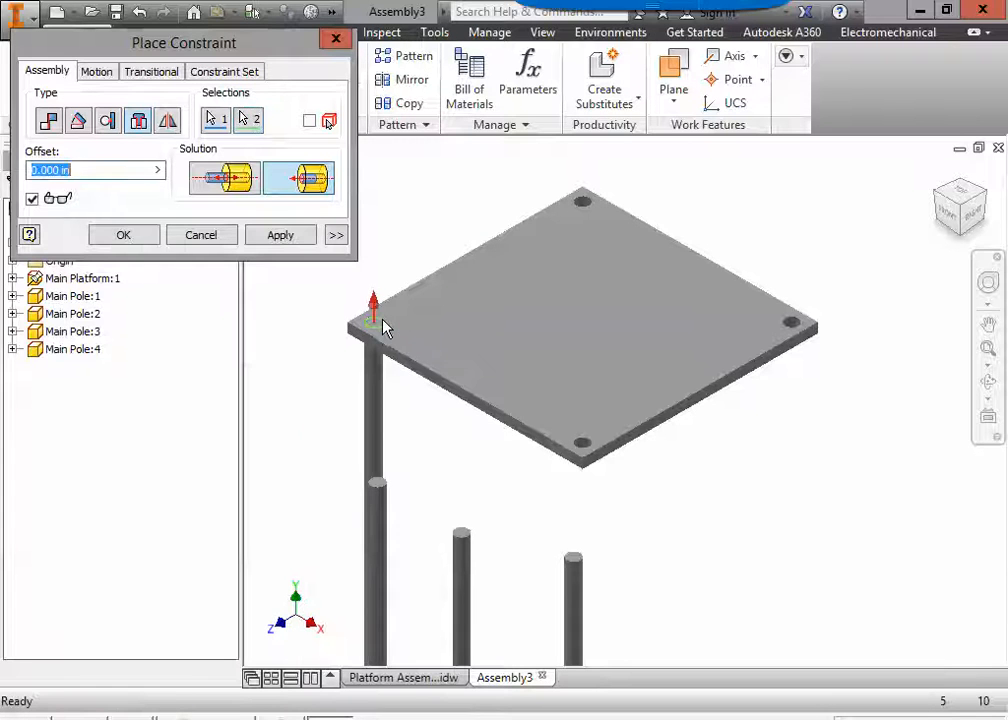
click(286, 236)
Insert-constrain the second pole's top flush into the platform's back corner hole and the third pole's top into the front corner hole, both aligned.
click(379, 483)
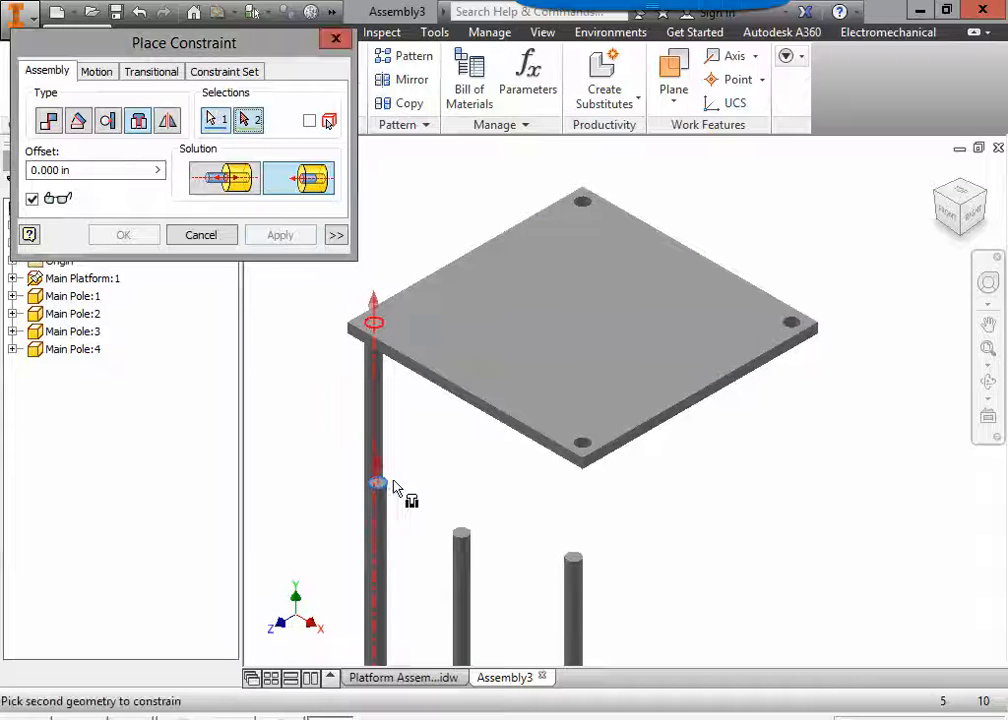
click(589, 206)
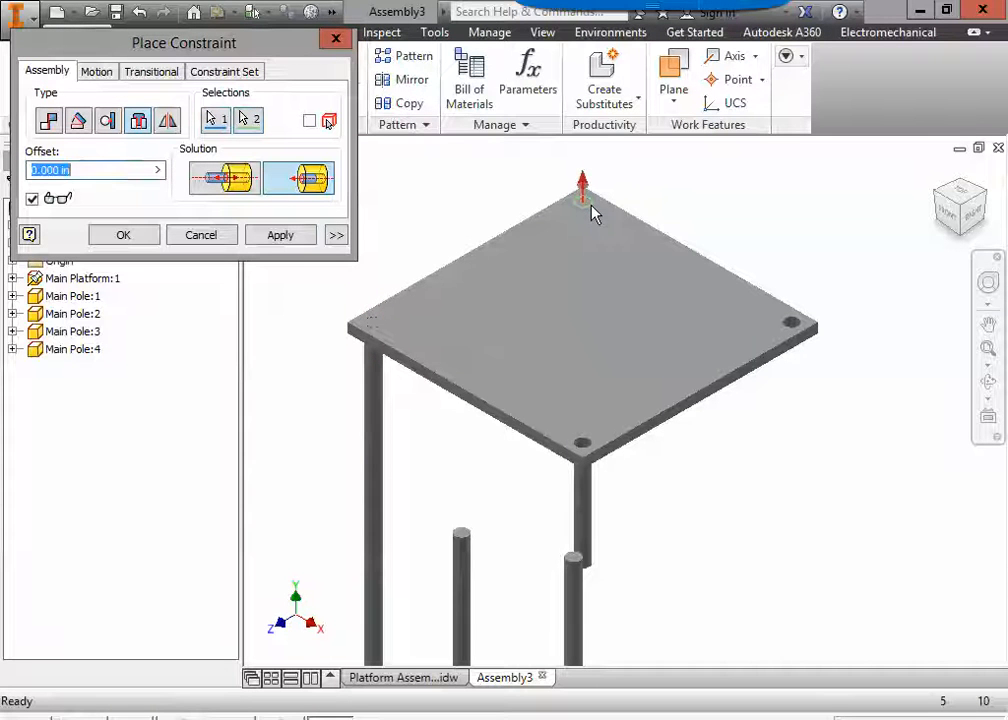
click(286, 236)
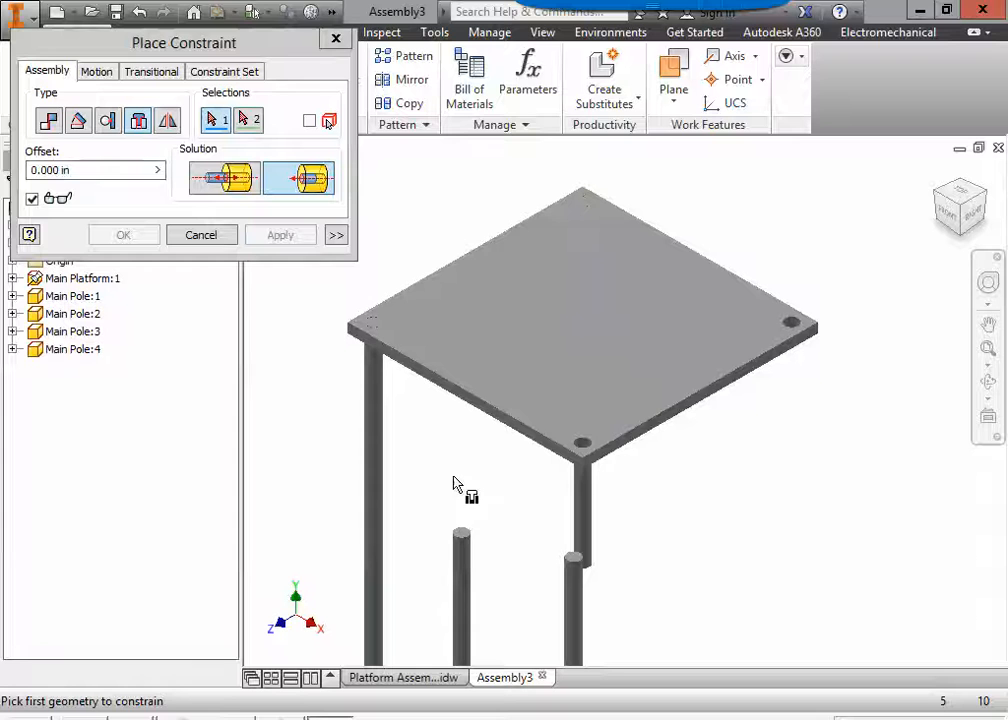
click(463, 533)
click(590, 443)
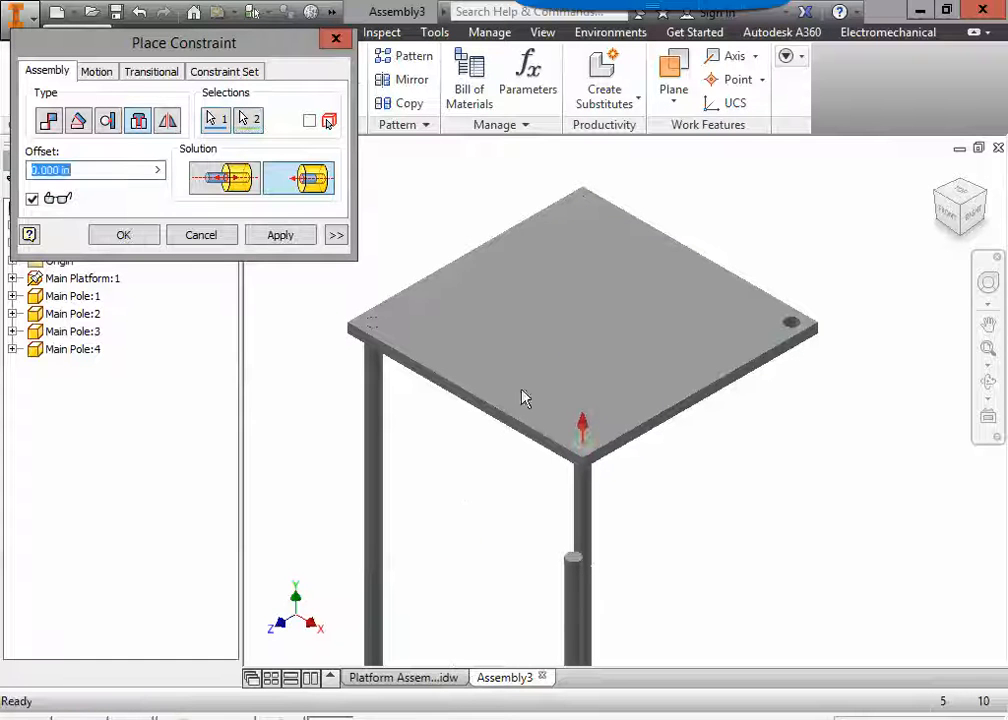
click(288, 236)
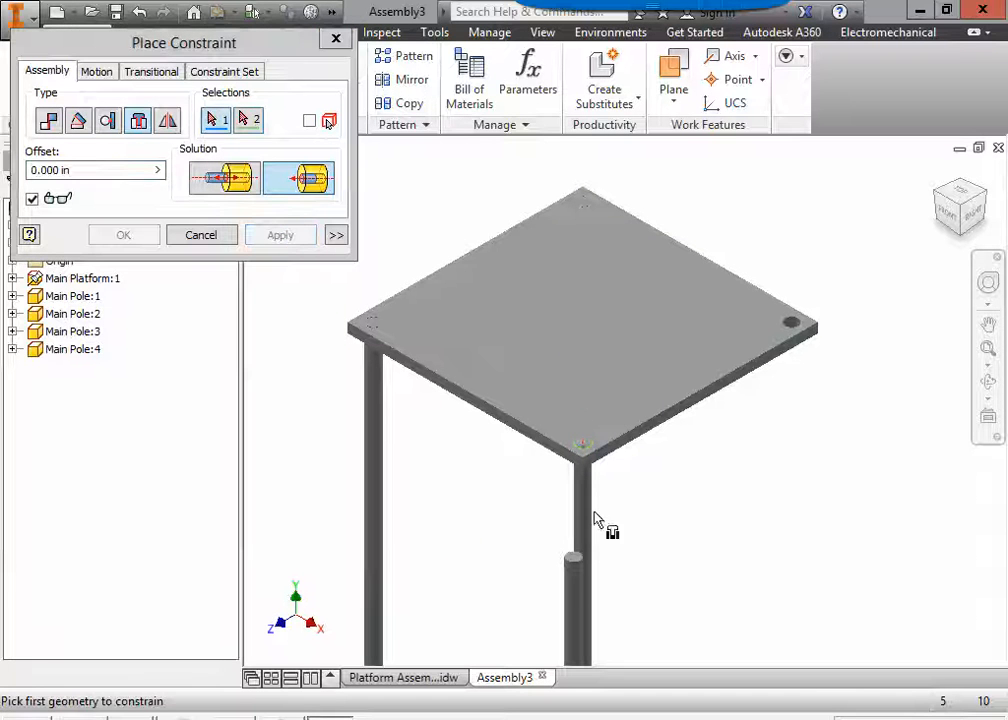
Insert-constrain the fourth pole's top flush into the platform's right corner hole with the aligned solution, and finish constraining.
click(572, 560)
click(792, 330)
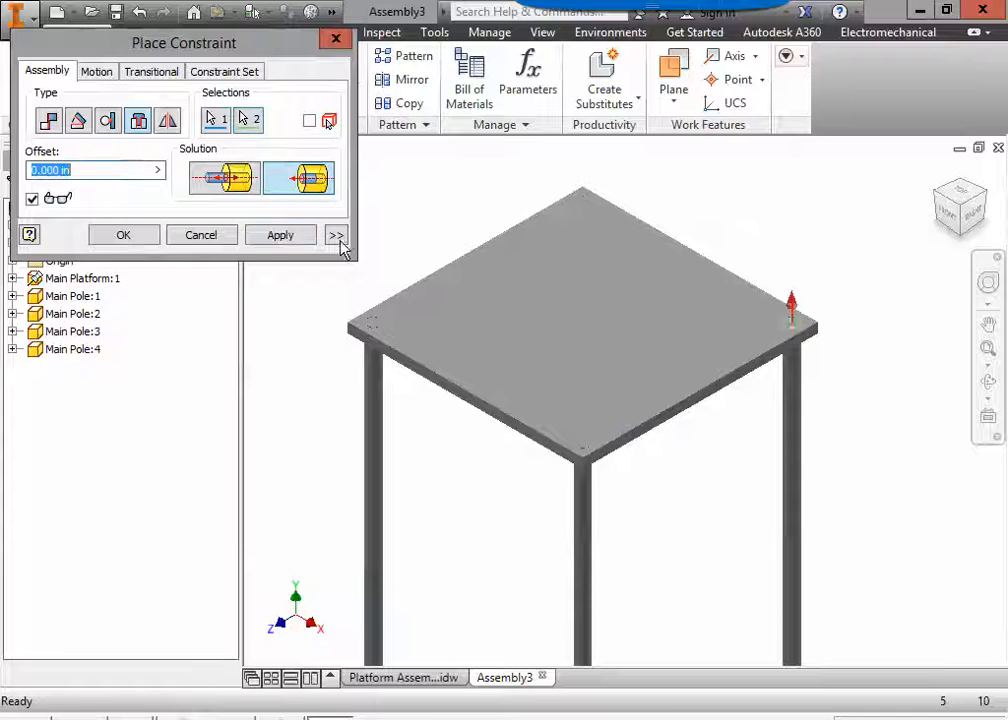
click(281, 236)
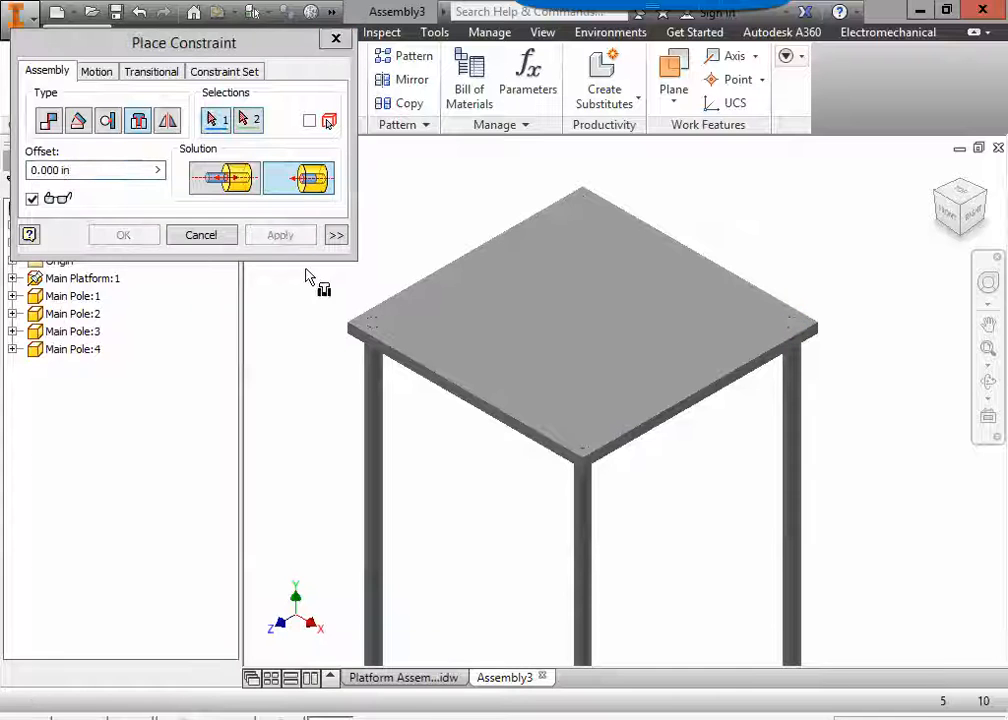
click(222, 234)
scroll(463, 423, down, 3)
middle_drag(467, 427, 546, 411)
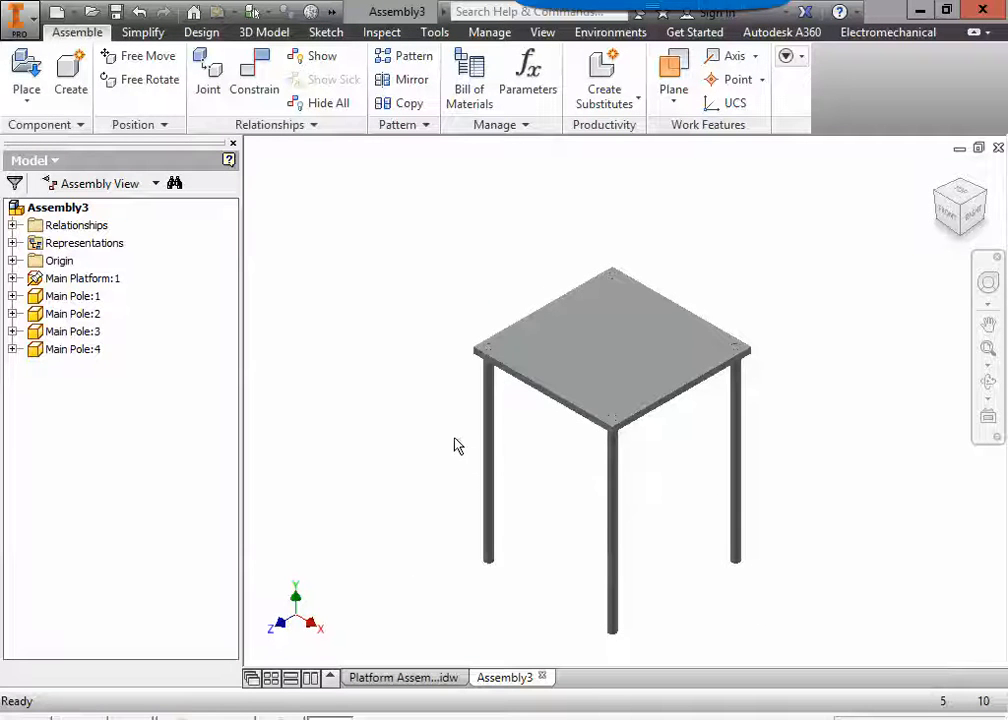
Examine the Platform Assembly drawing's exploded view and written instructions for the triangular platform and its poles.
click(403, 678)
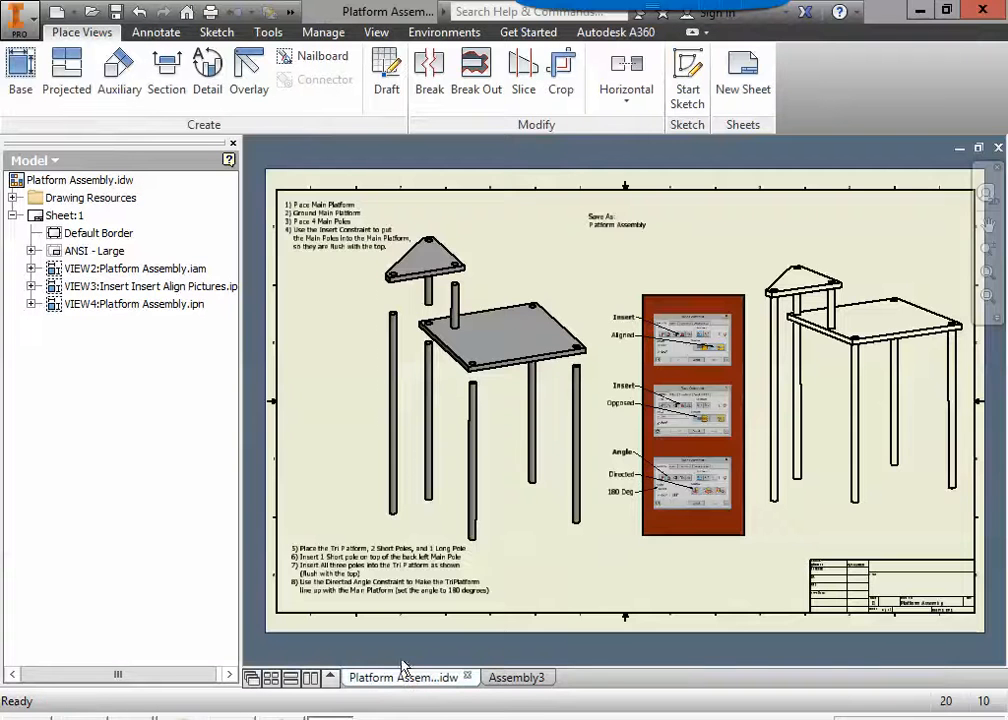
scroll(438, 358, up, 3)
mouse_move(438, 358)
middle_down()
mouse_move(478, 466)
mouse_move(610, 252)
middle_up()
mouse_move(508, 612)
middle_down()
mouse_move(524, 570)
mouse_move(490, 485)
middle_up()
click(490, 486)
click(560, 454)
middle_drag(560, 454, 537, 549)
scroll(549, 384, down, 3)
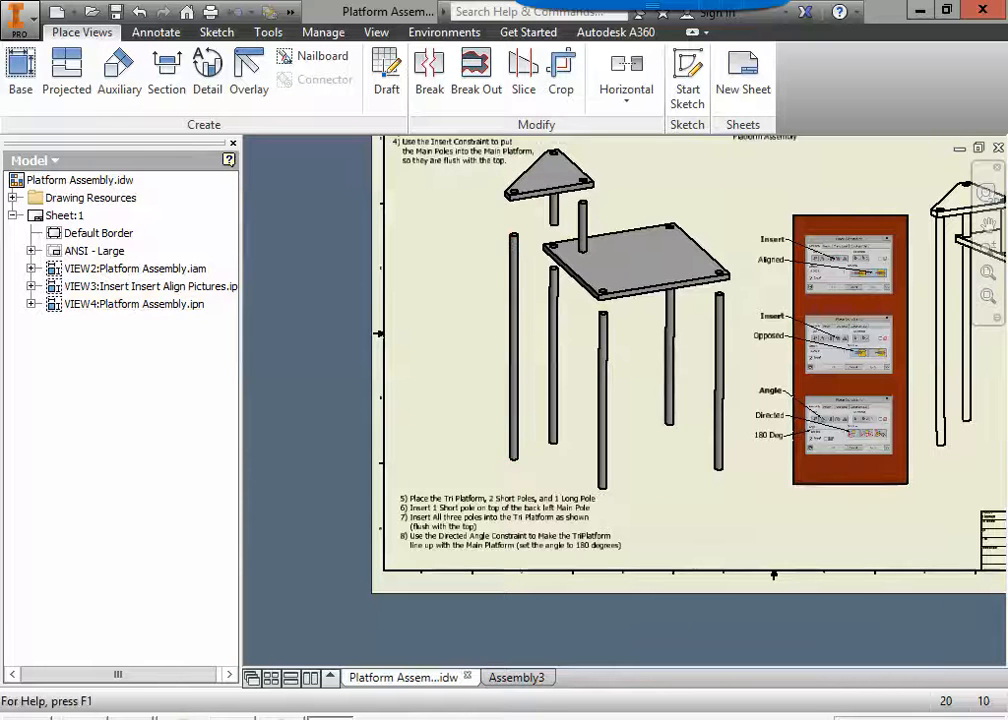
Return to the assembly and place one TriPlatform component from the 1PlayGround folder beside the main platform.
click(515, 678)
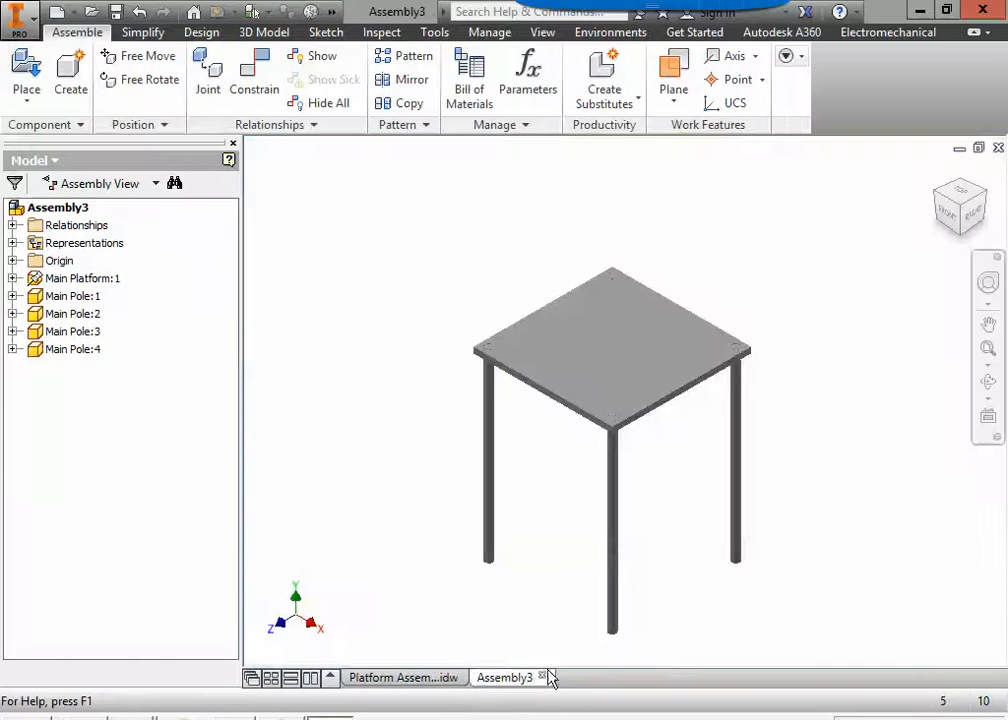
click(27, 80)
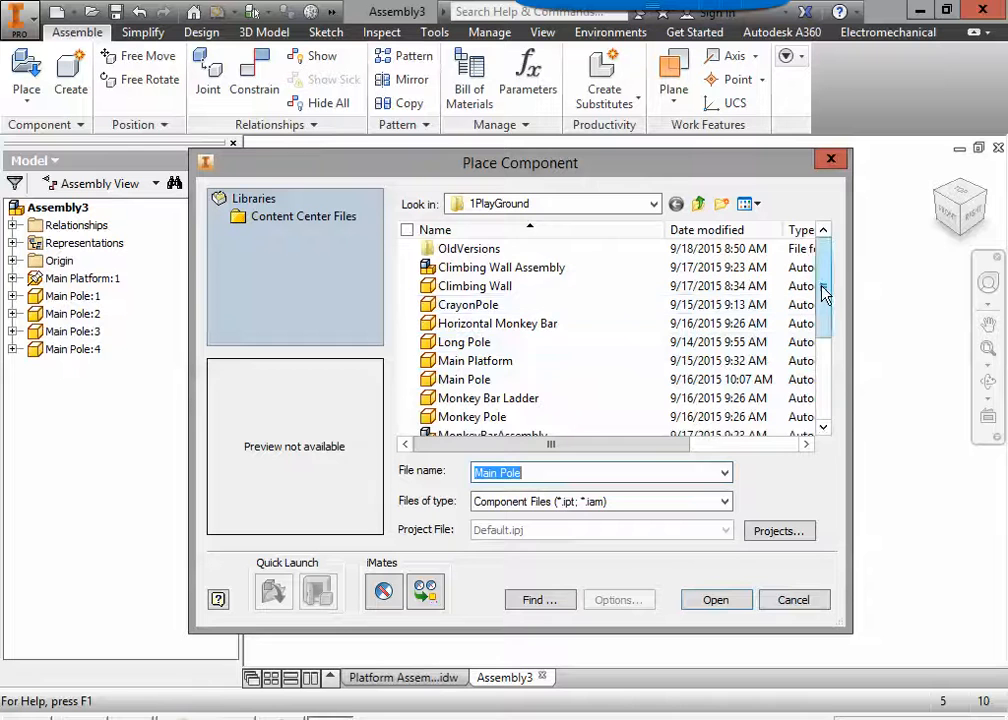
drag(822, 290, 822, 363)
click(449, 388)
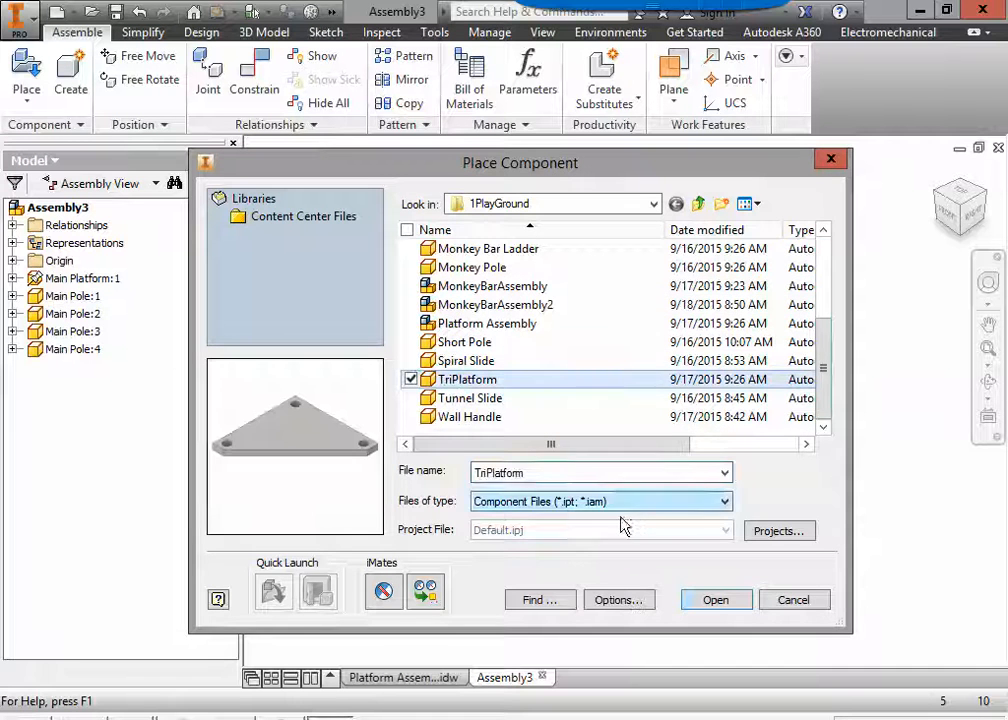
click(715, 600)
click(337, 357)
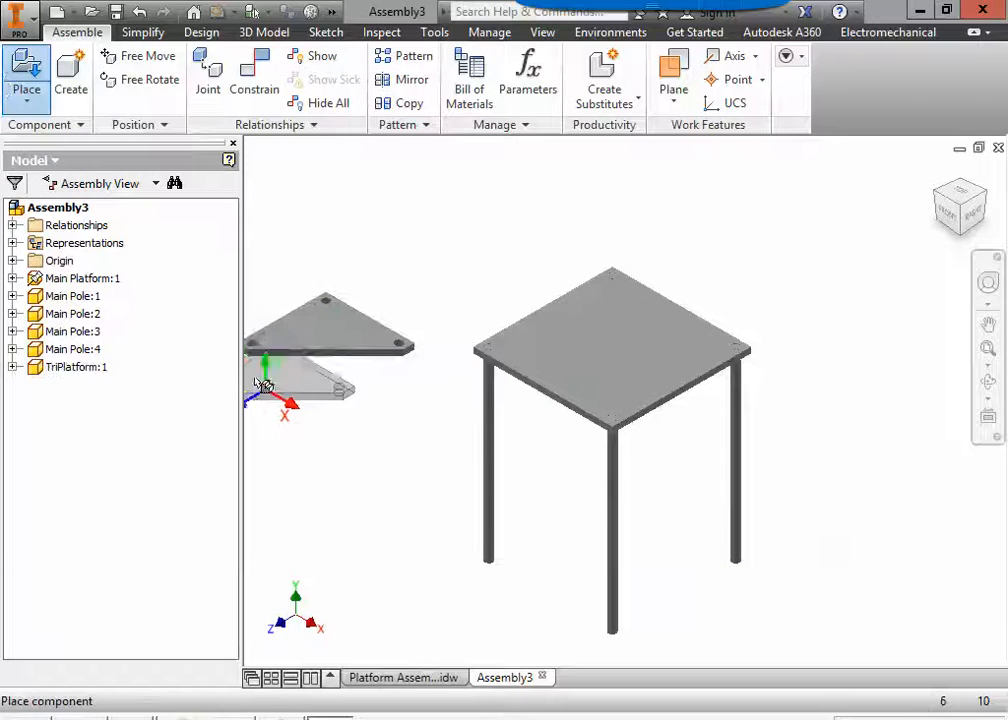
Place one Long Pole component below the triangular platform, beside the main platform's poles.
click(24, 68)
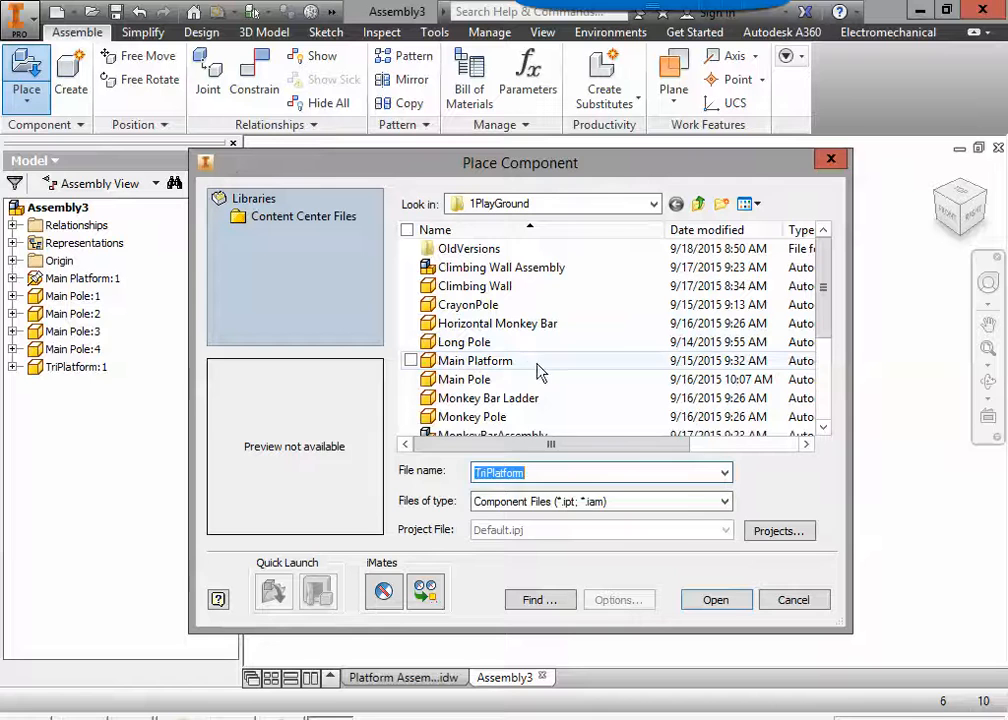
click(455, 342)
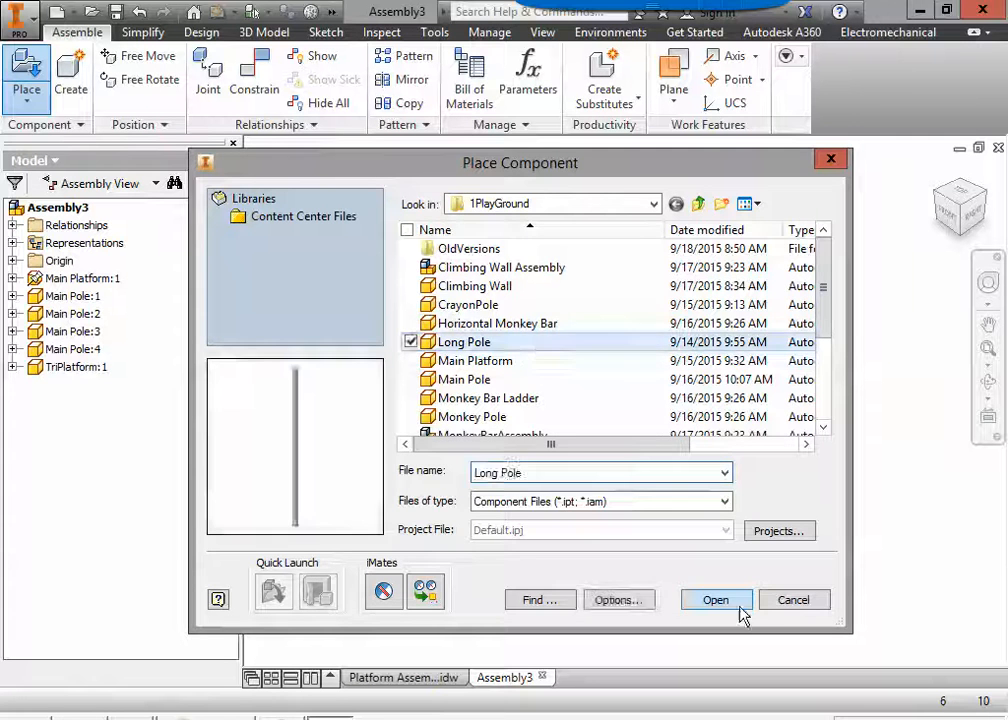
click(715, 600)
scroll(428, 484, down, 3)
middle_drag(428, 484, 529, 378)
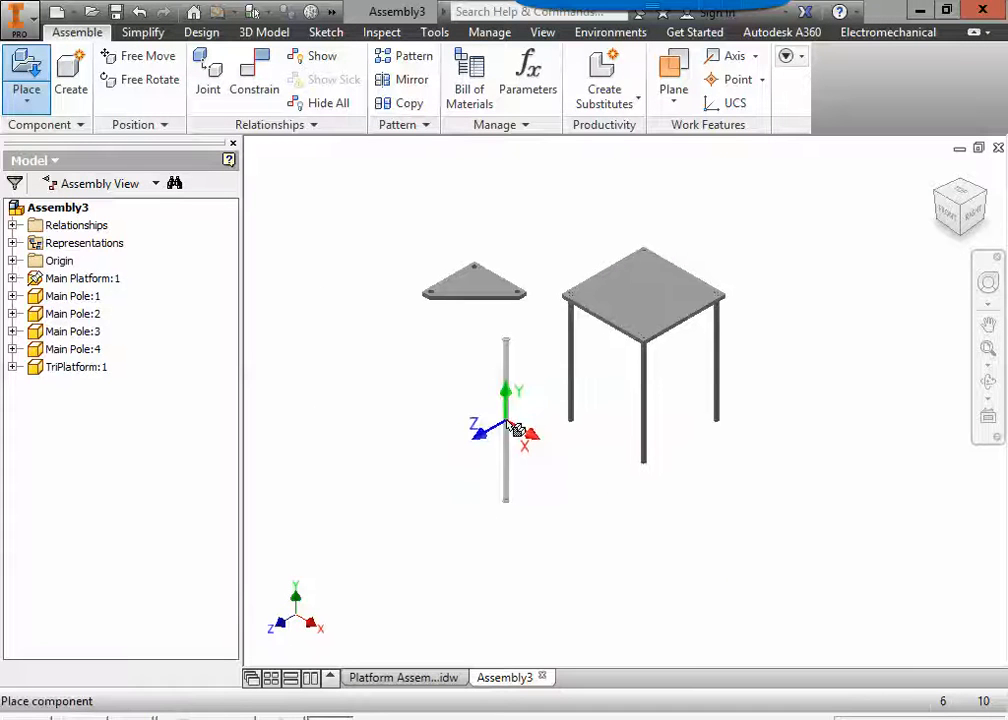
click(500, 425)
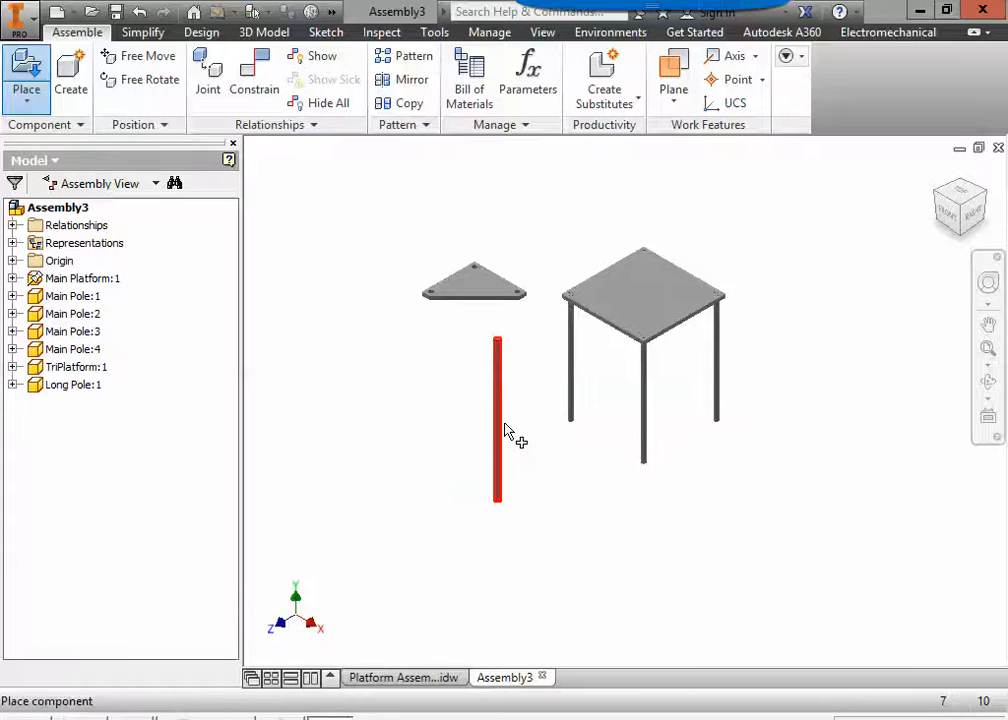
Place two Short Pole components between the long pole and the main platform, and finish placing.
click(30, 68)
drag(822, 272, 823, 358)
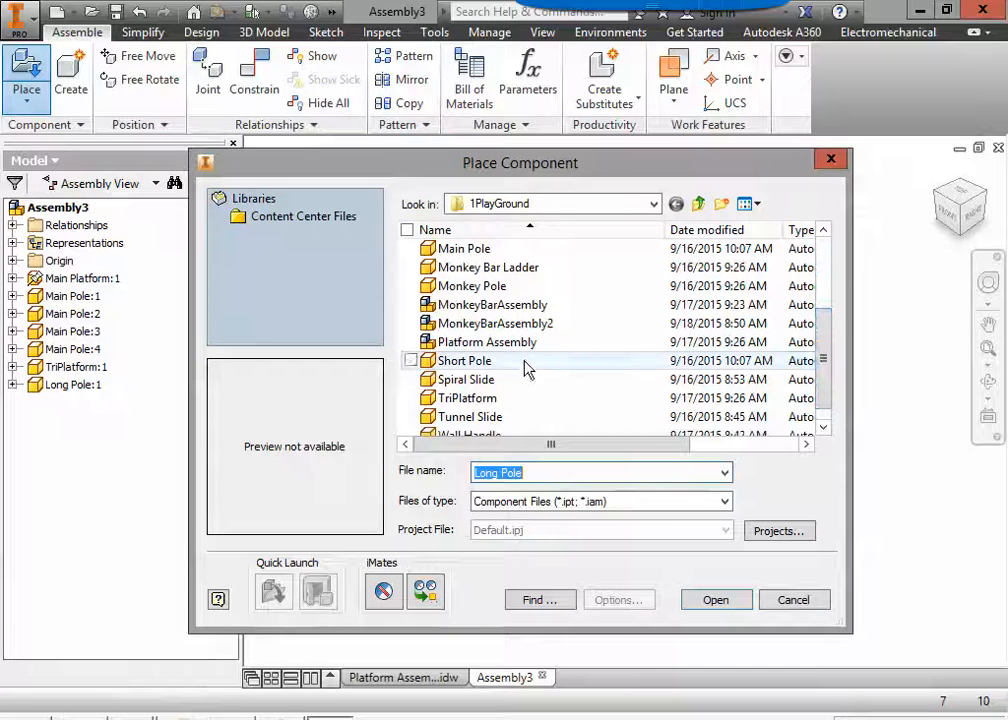
click(505, 362)
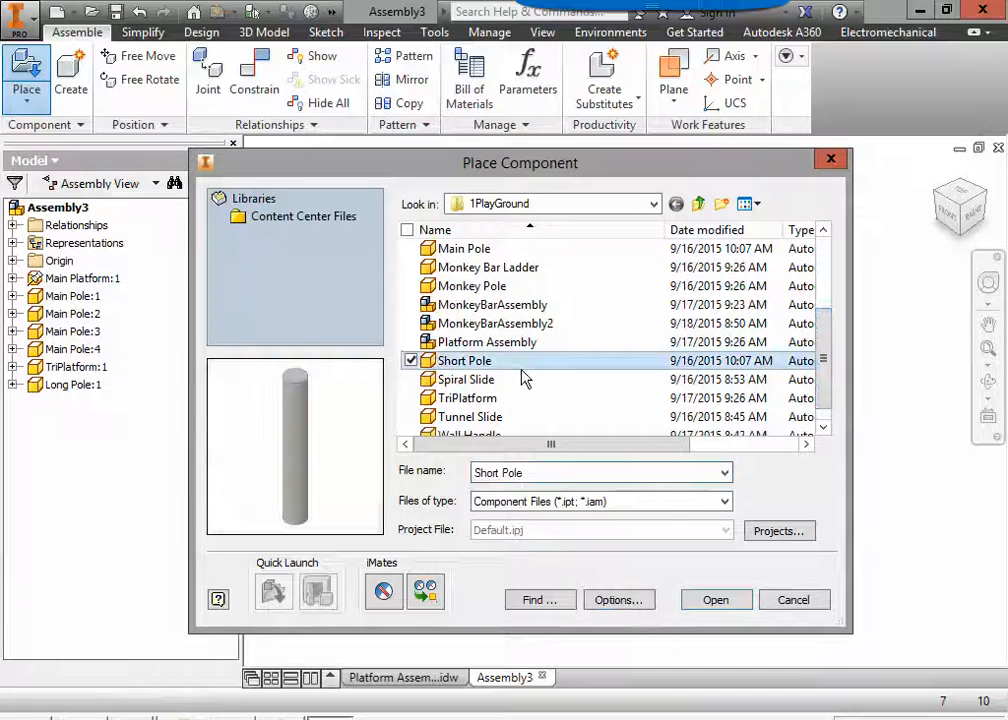
click(716, 600)
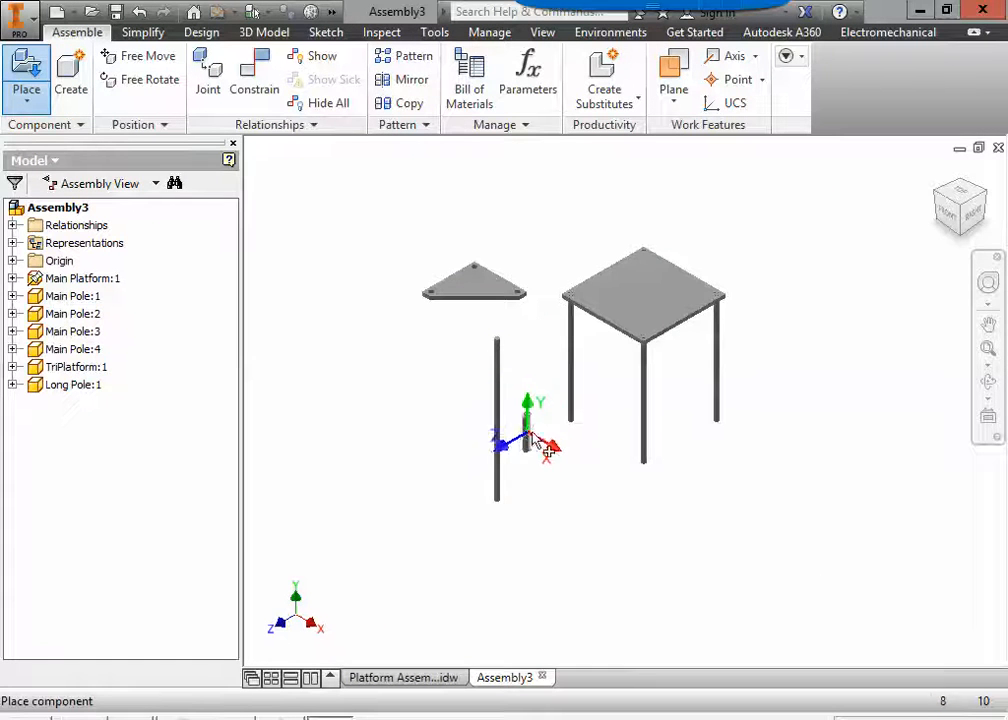
click(532, 432)
click(555, 446)
key(Escape)
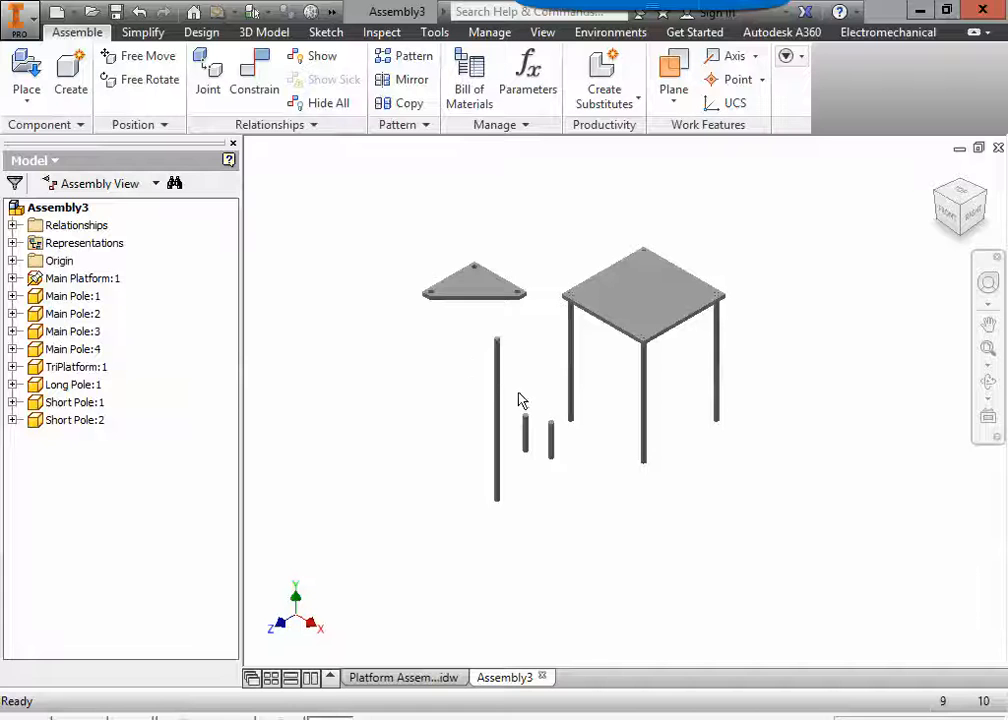
Compare the Platform Assembly drawing's exploded view with the assembly to see which triangular platform hole each pole belongs in.
click(422, 678)
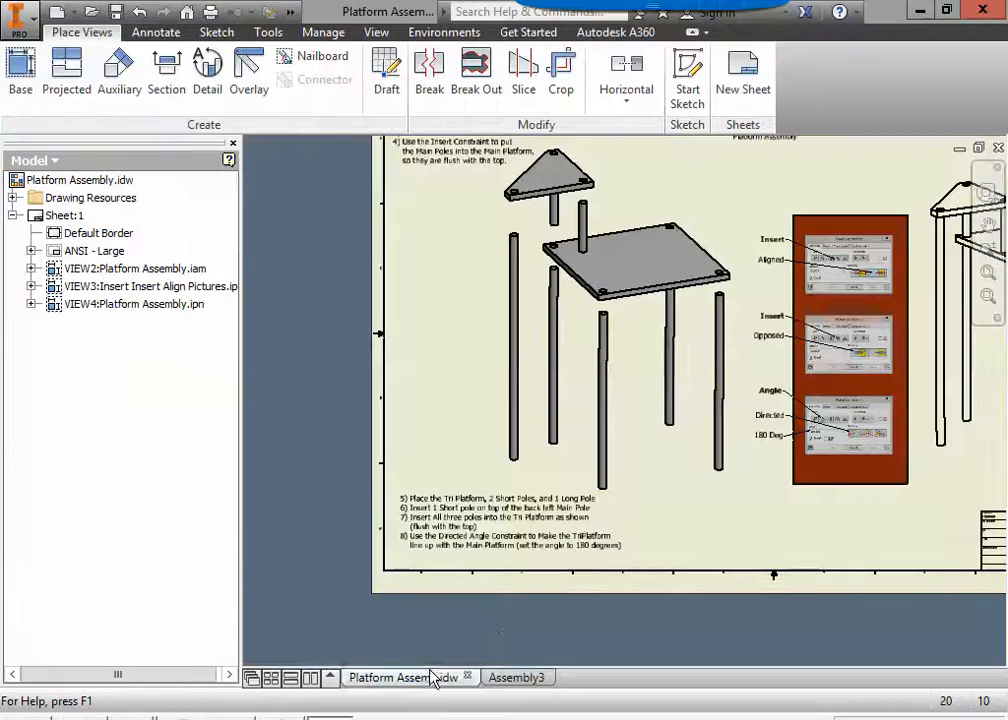
mouse_move(606, 383)
middle_down()
mouse_move(592, 428)
mouse_move(558, 430)
middle_up()
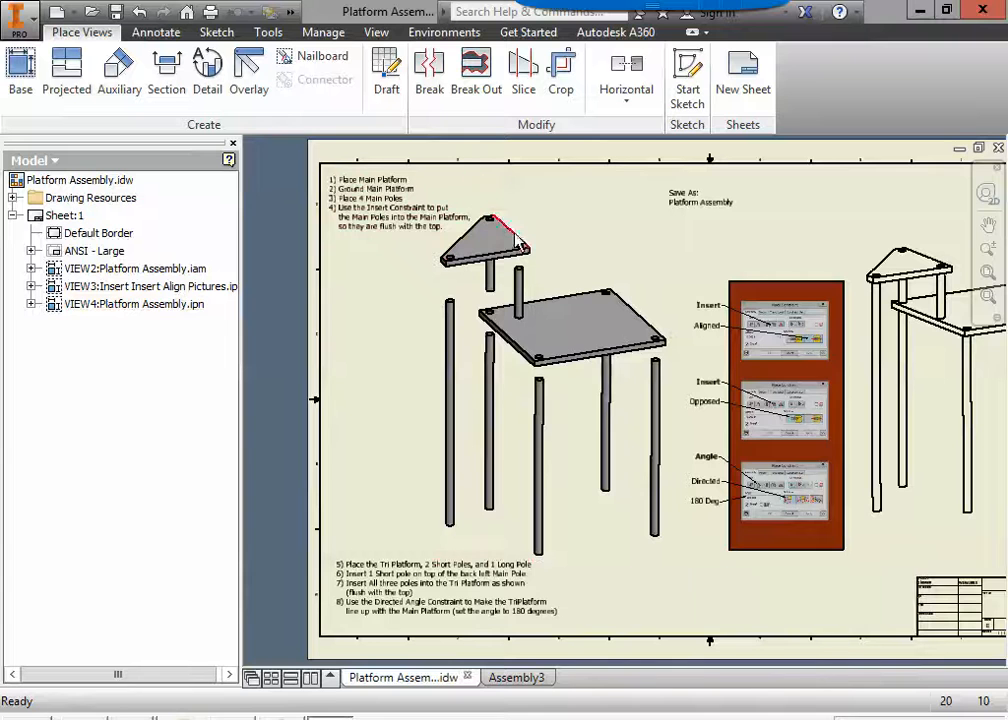
click(518, 679)
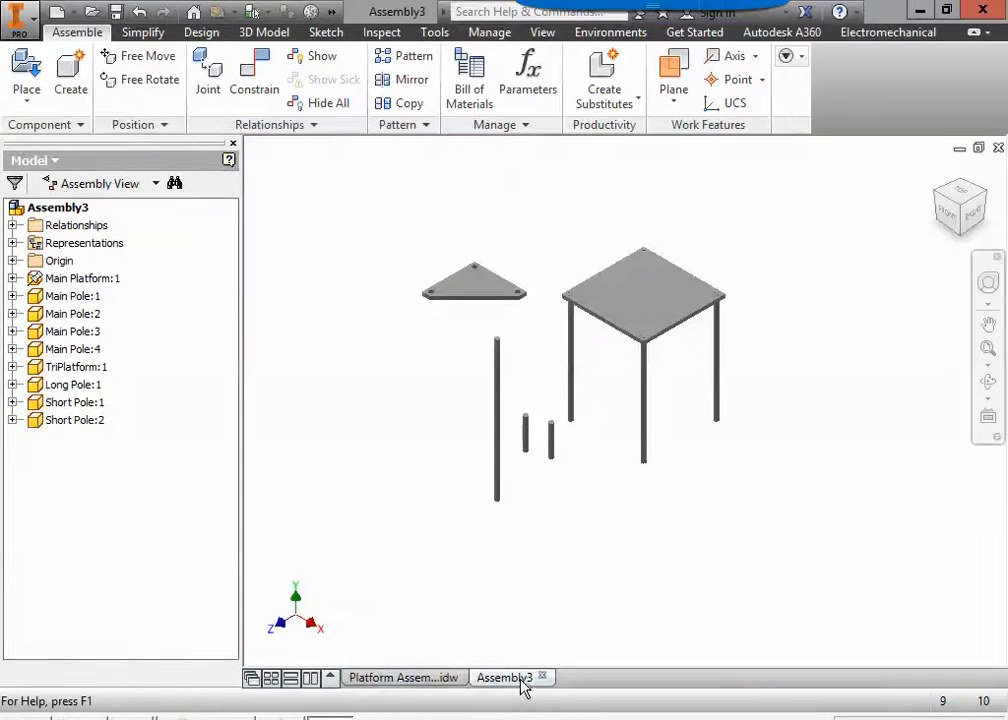
click(400, 679)
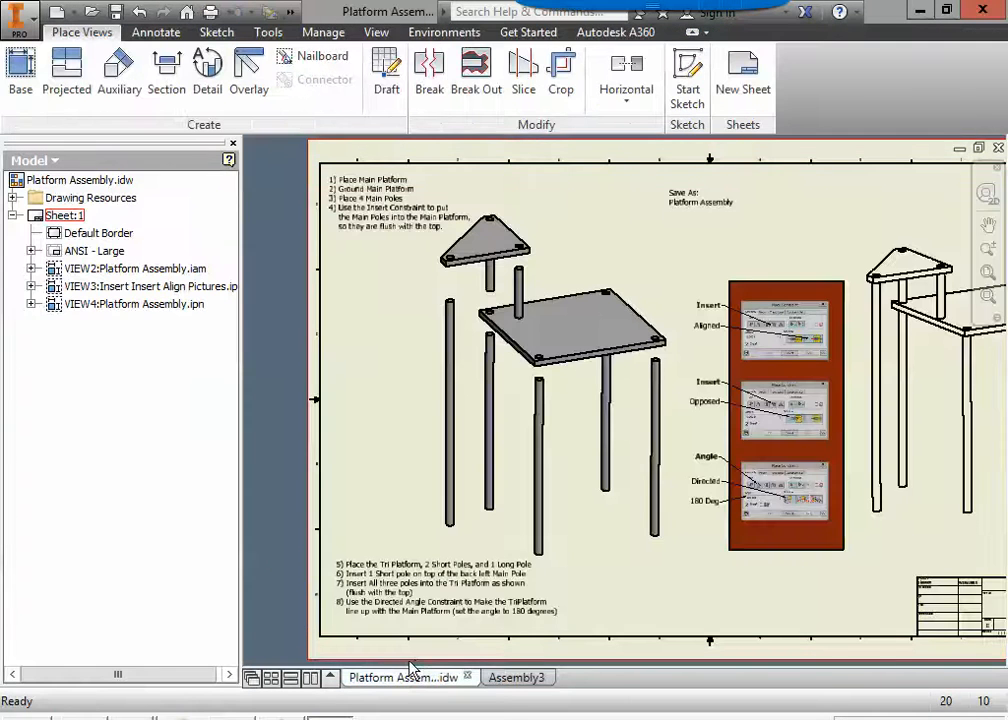
click(513, 679)
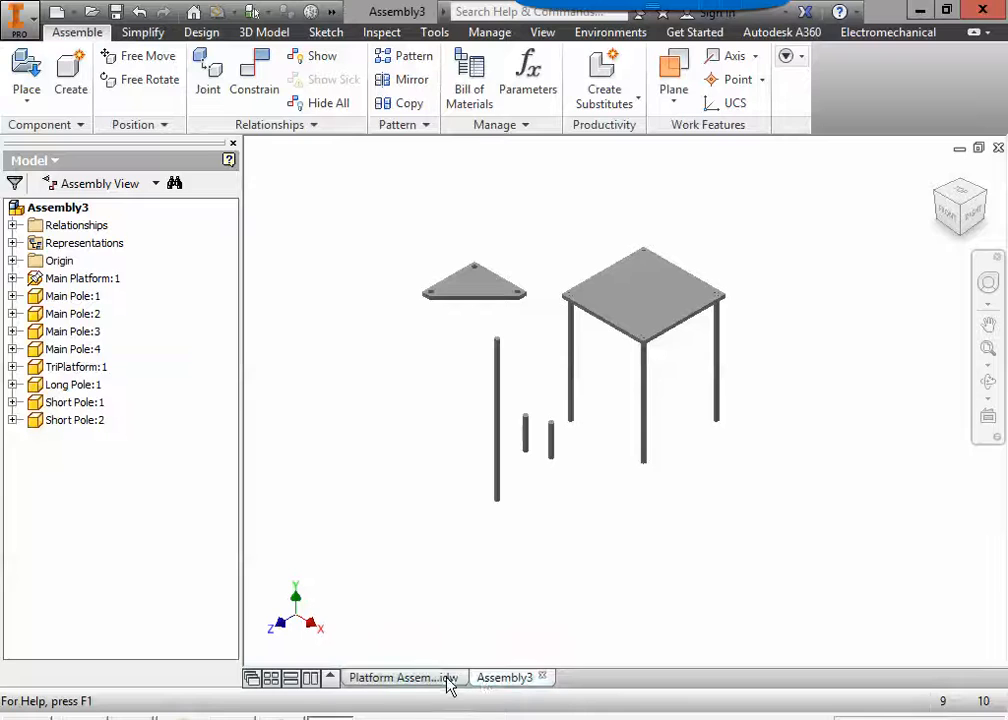
click(438, 679)
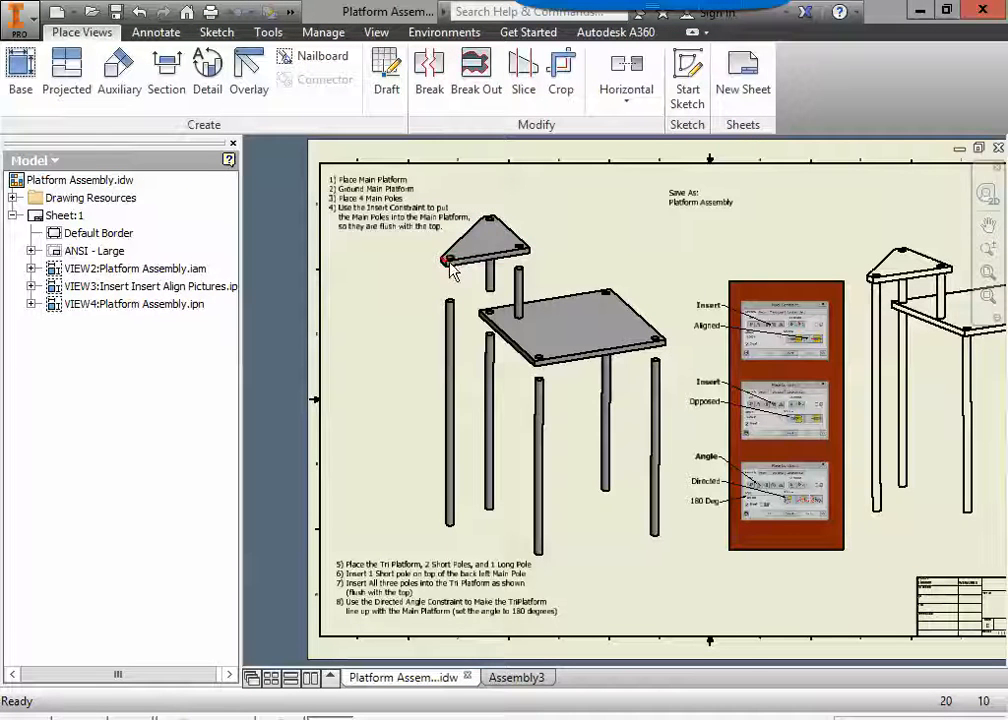
click(512, 678)
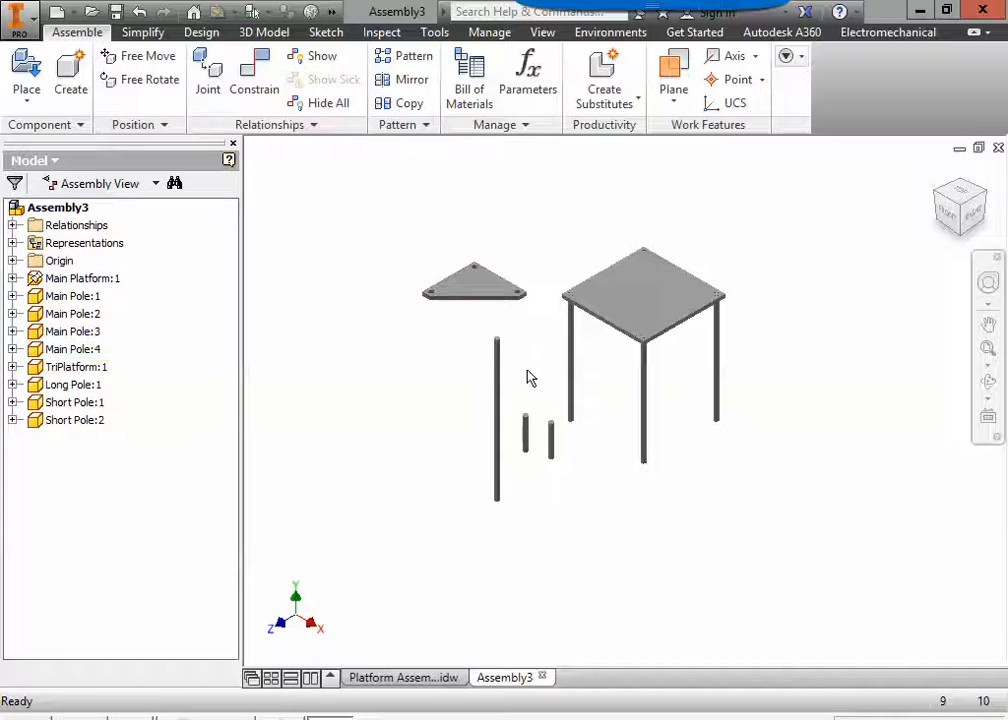
Apply an aligned Insert constraint with 0.000 in offset between the long pole's top edge and the top of the triangular platform's right hole.
middle_drag(530, 371, 518, 455)
scroll(521, 377, down, 3)
click(255, 85)
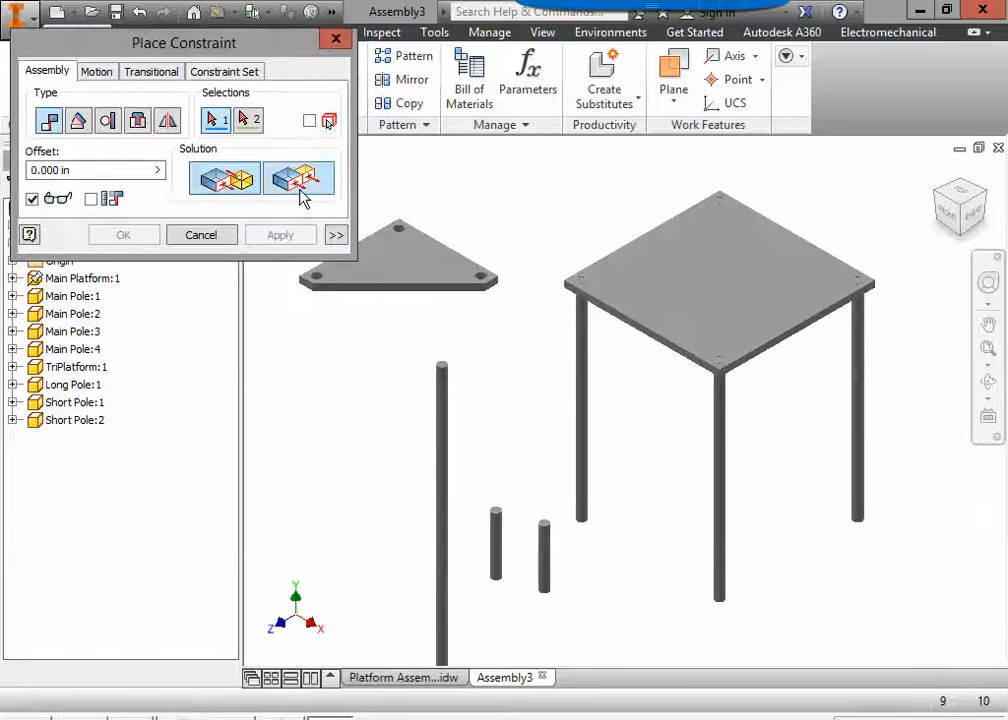
click(139, 122)
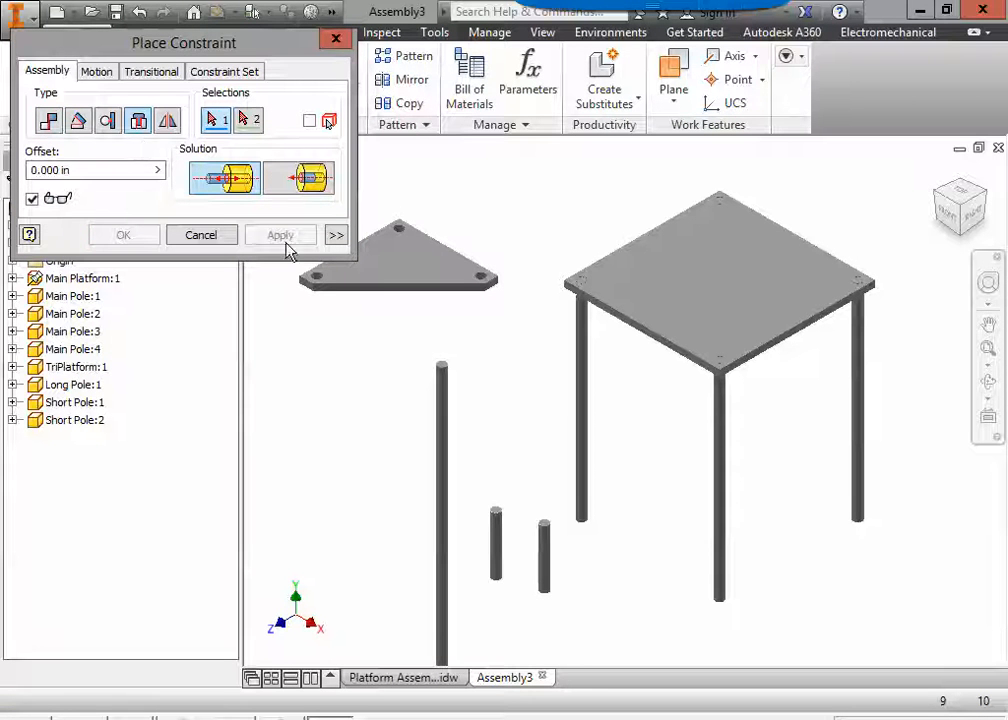
click(305, 178)
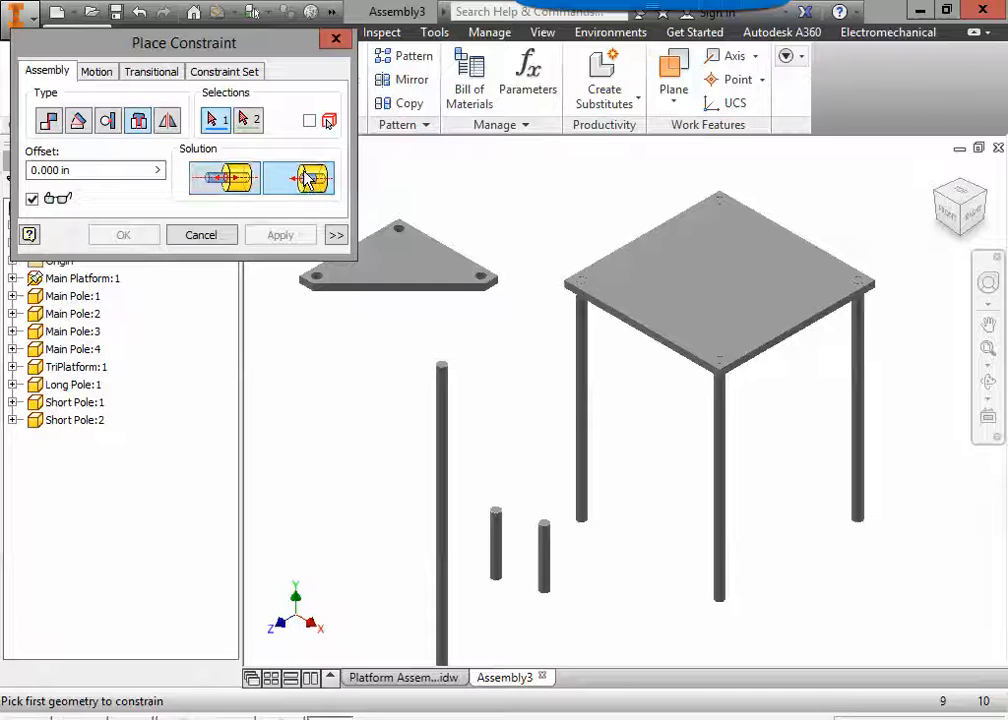
click(443, 368)
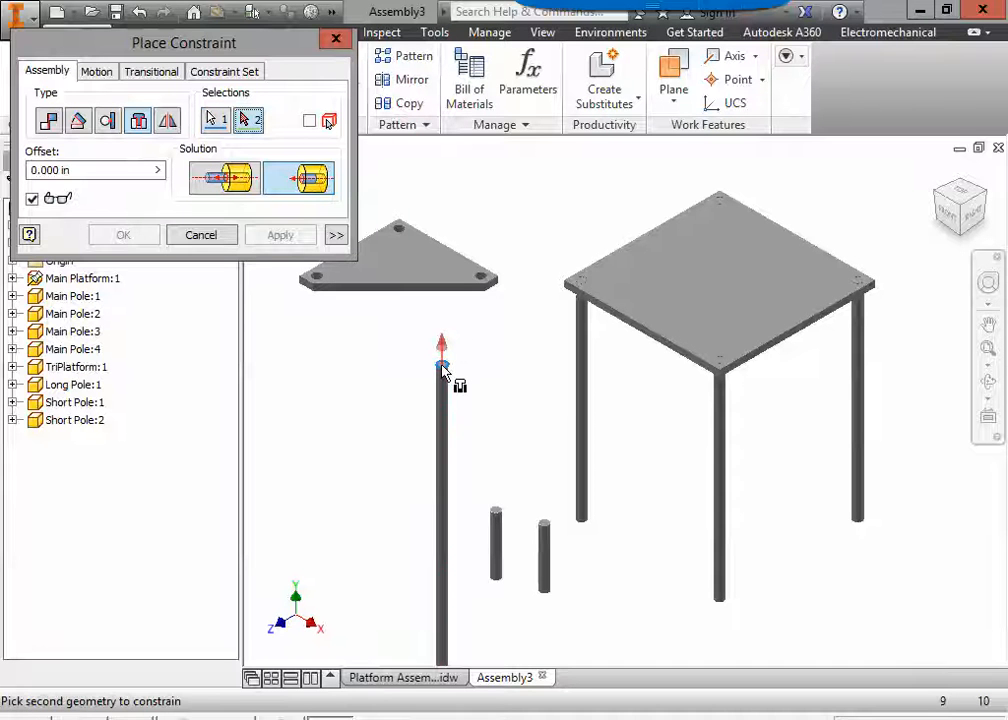
click(485, 280)
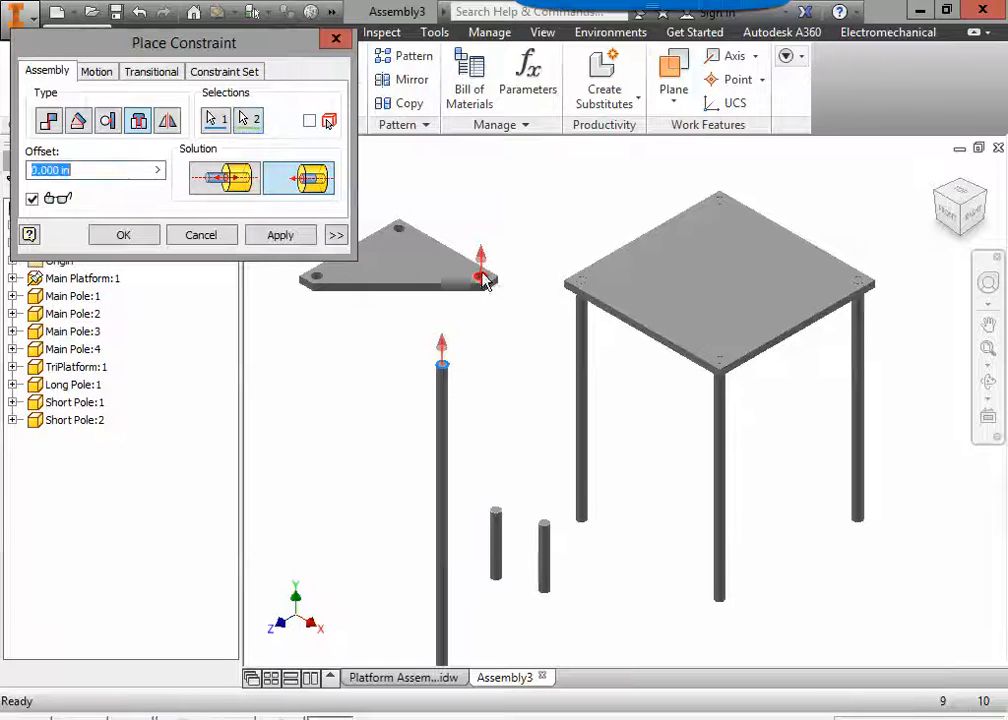
click(272, 236)
Insert-constrain the two short poles' tops flush into the triangular platform's back and left holes with the aligned solution, and finish constraining.
click(500, 515)
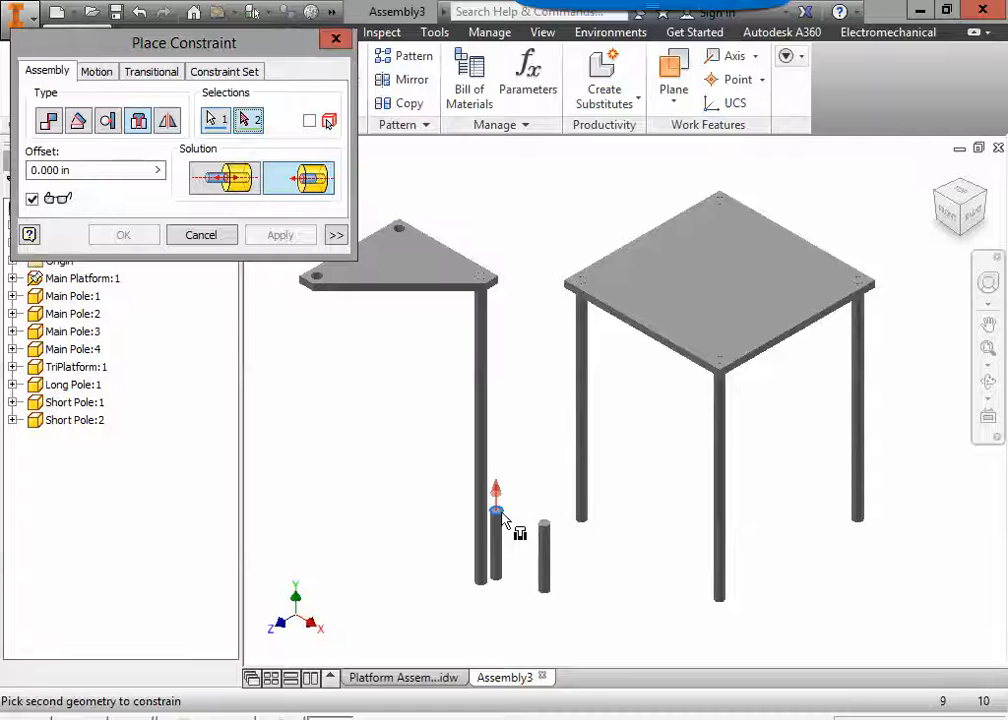
click(400, 233)
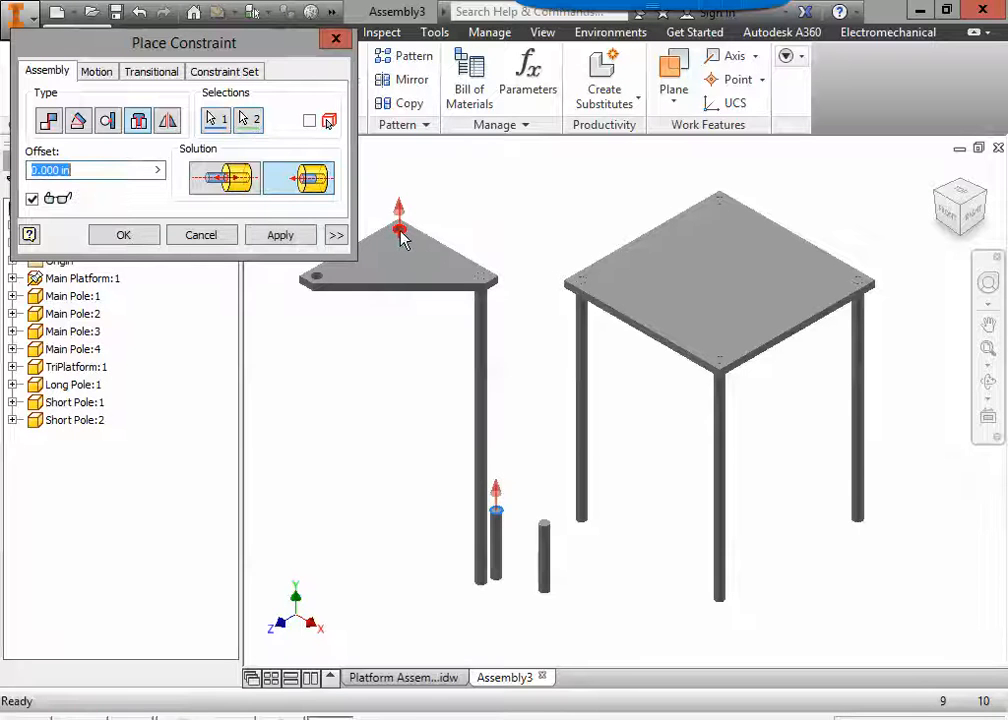
click(297, 241)
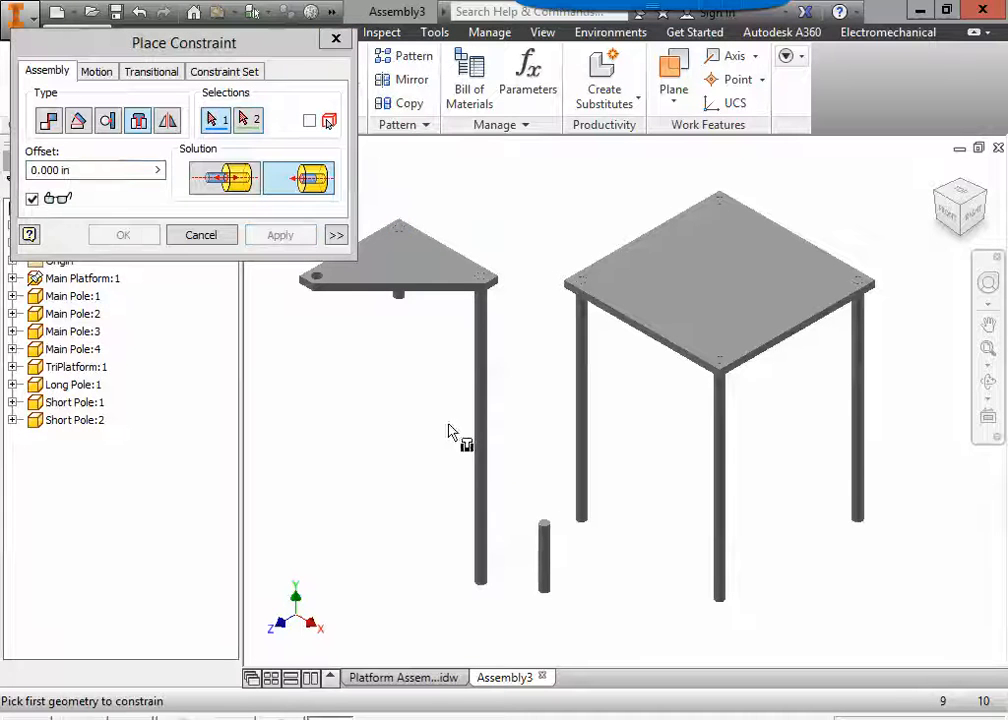
click(544, 528)
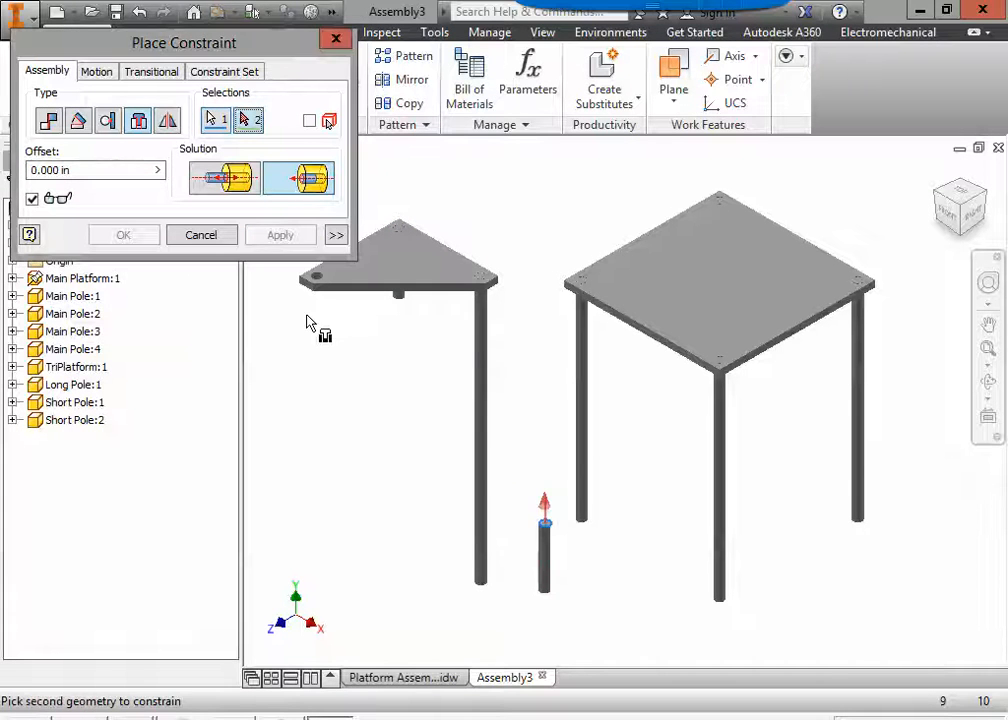
click(321, 279)
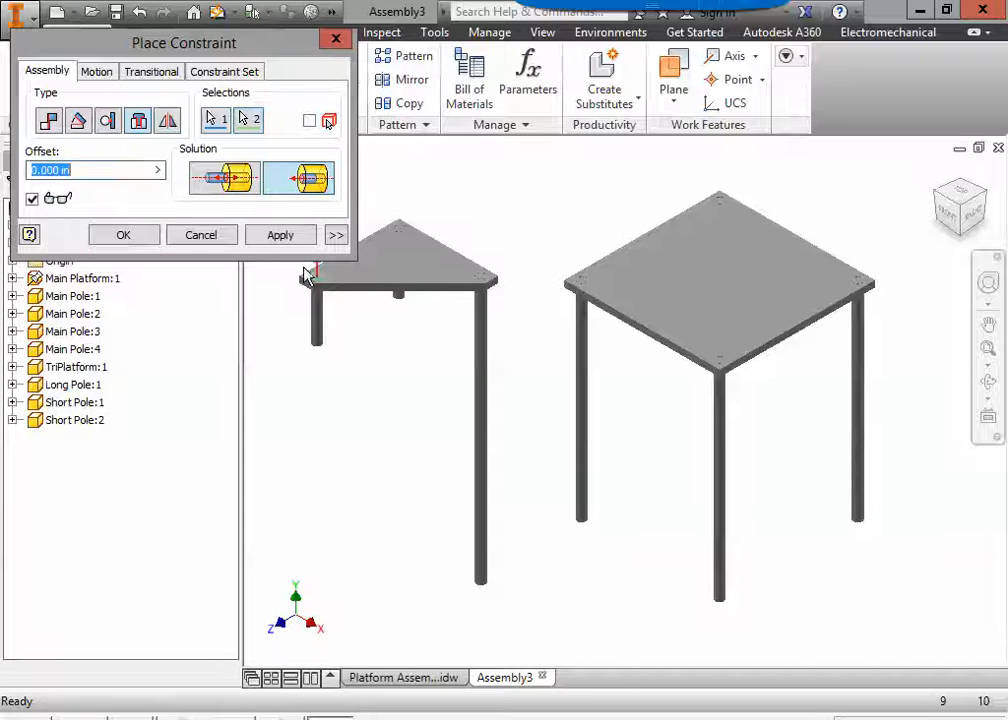
click(281, 237)
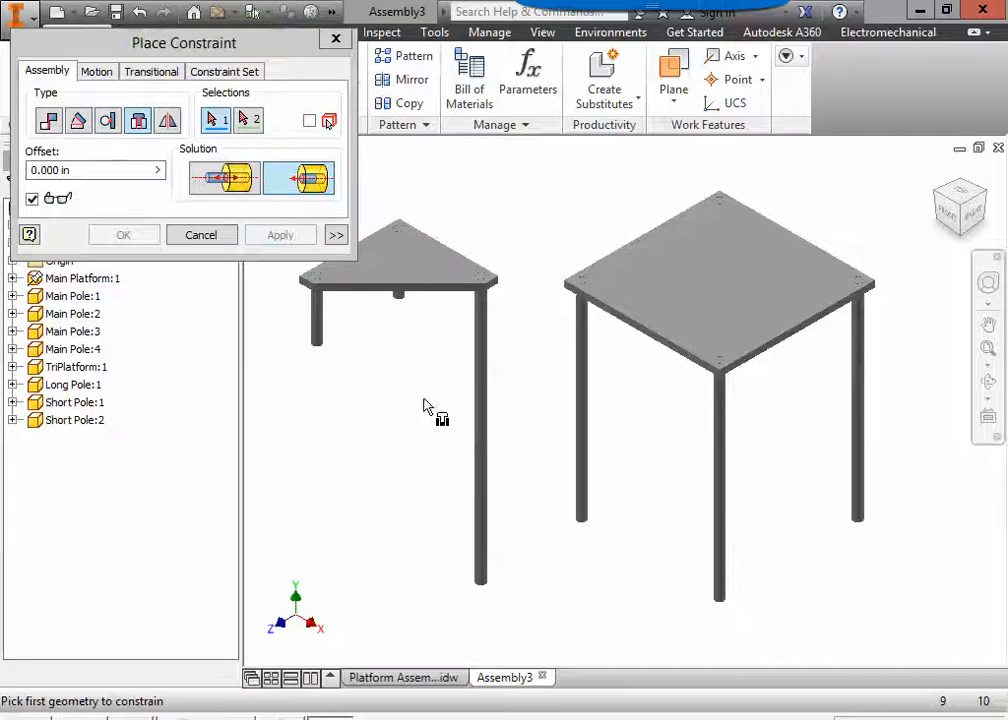
click(199, 236)
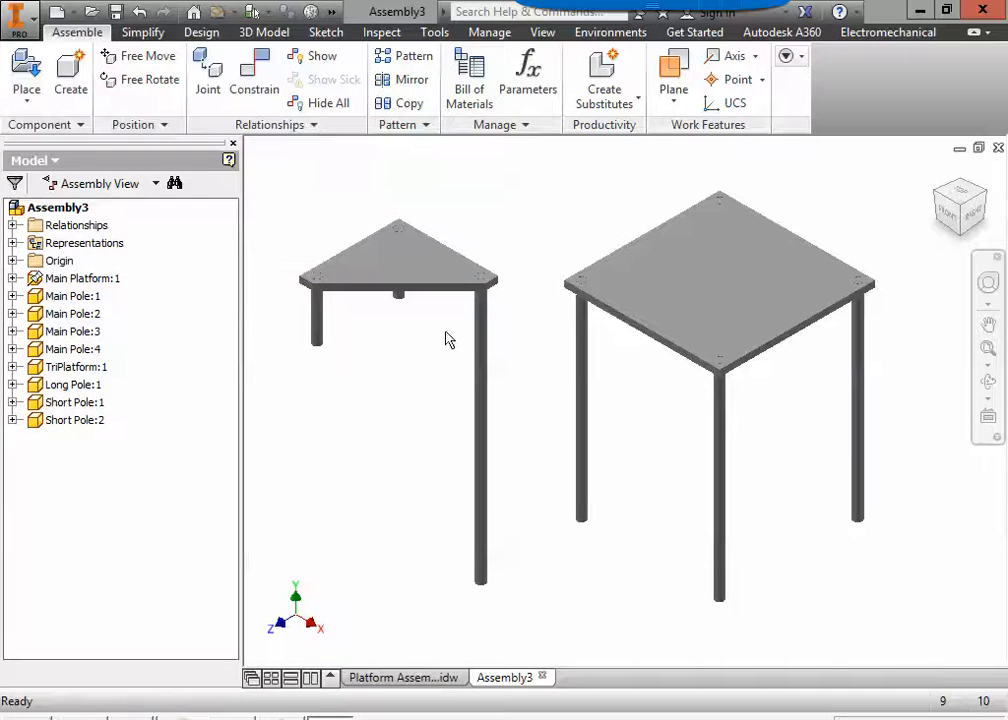
Insert-constrain the bottom of the triangular platform's left short pole into the main platform's left corner hole with the opposed solution and 0.000 in offset.
drag(466, 298, 507, 322)
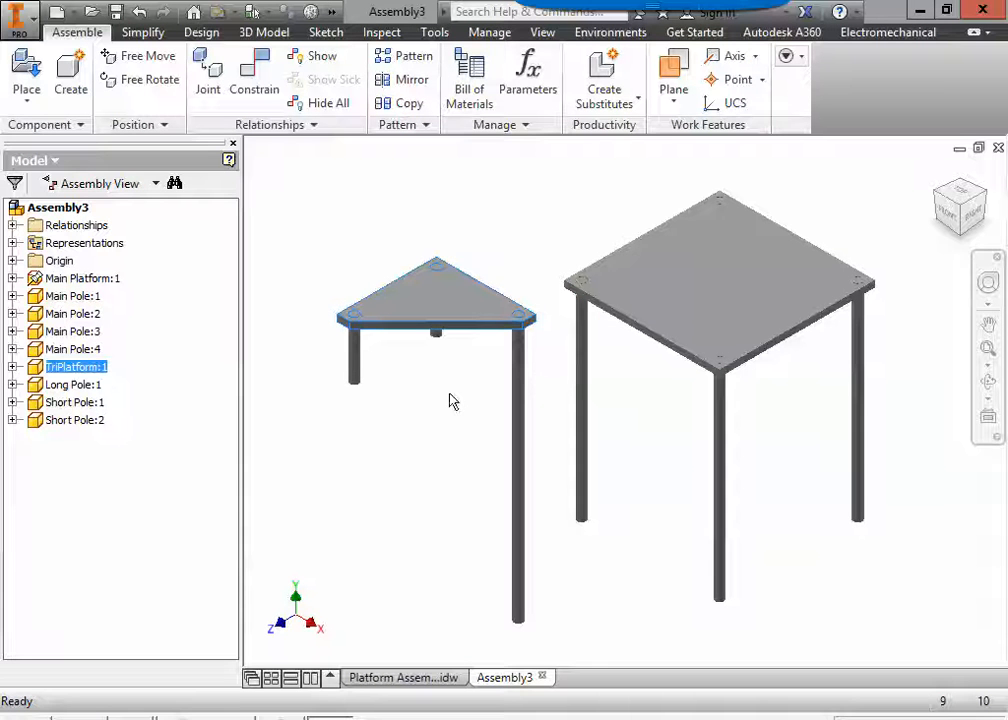
click(255, 85)
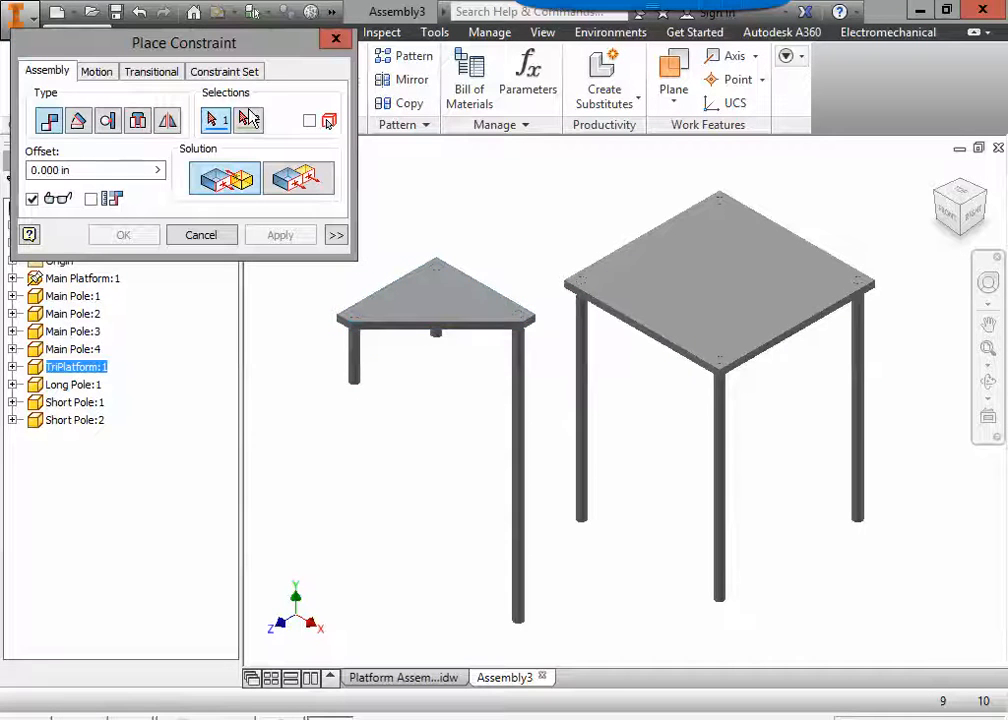
click(139, 122)
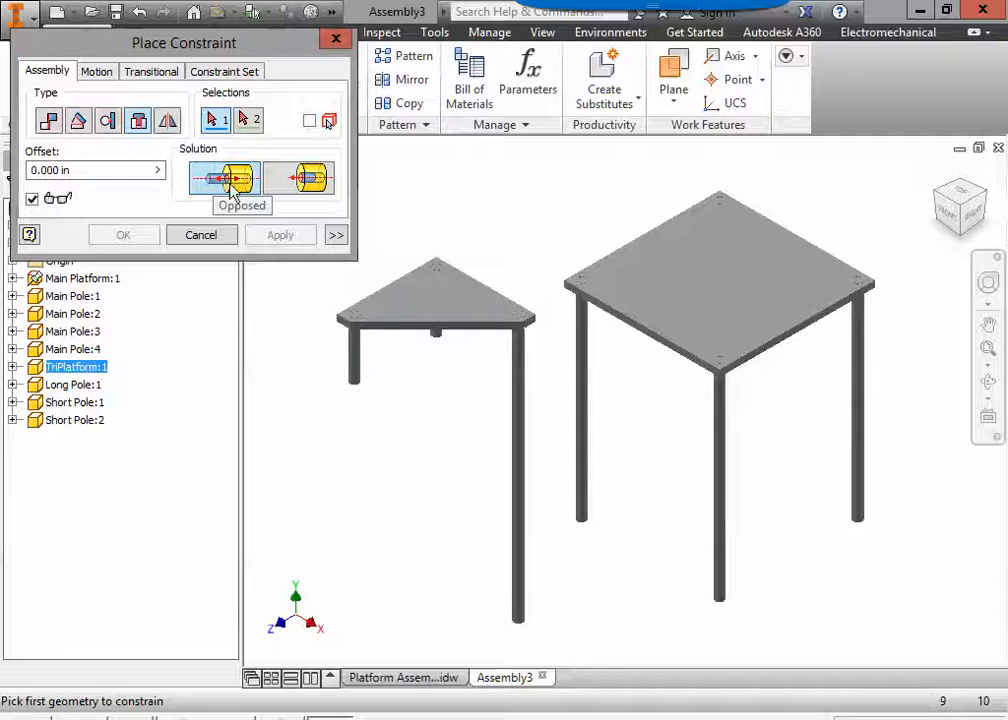
click(356, 389)
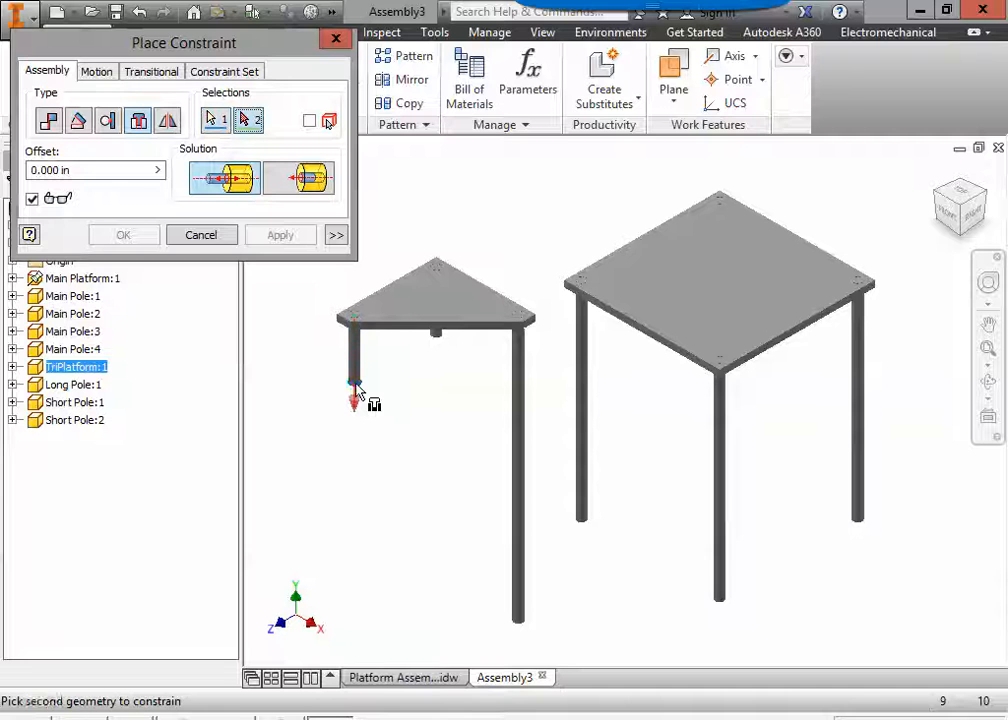
click(584, 318)
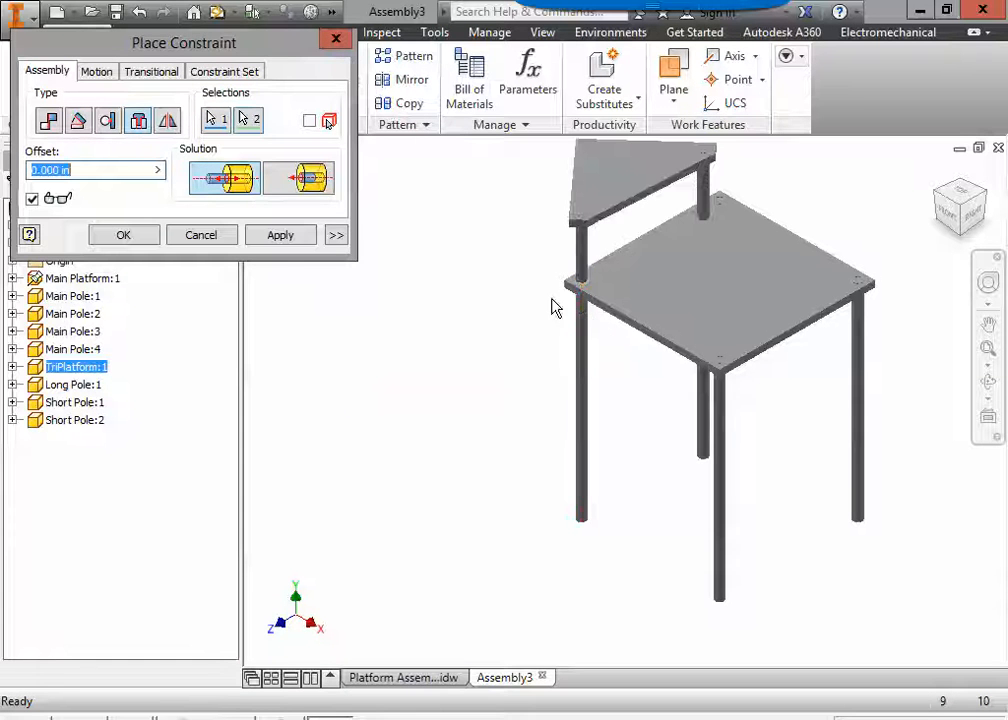
click(281, 245)
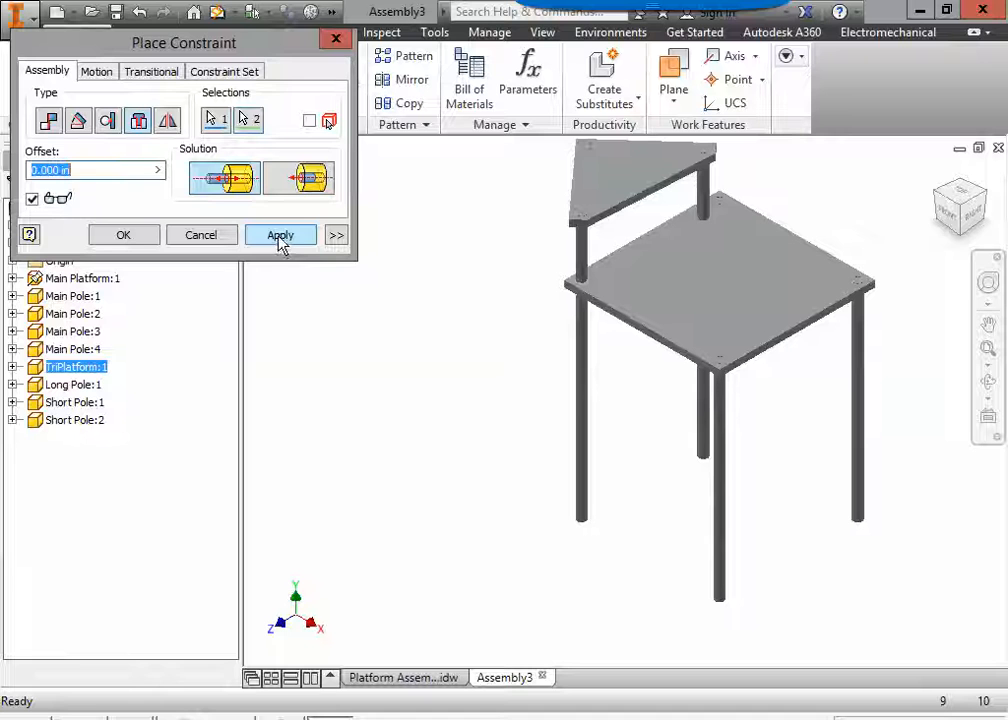
click(216, 236)
Swing the triangular platform about its seated short pole outward from the main platform.
drag(604, 195, 355, 263)
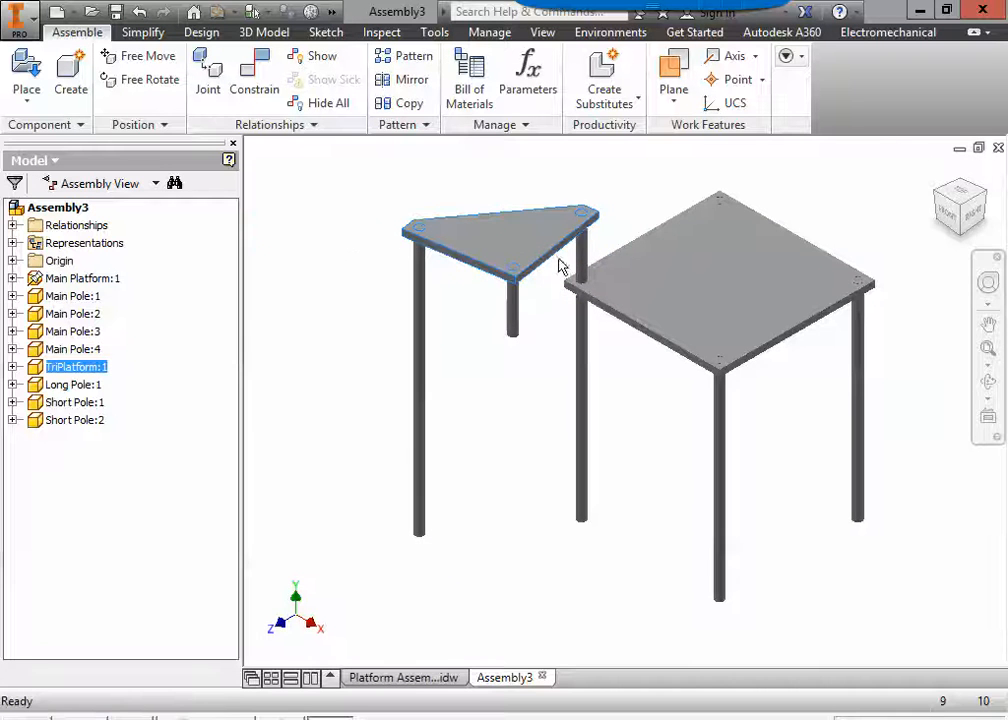
scroll(558, 264, down, 3)
scroll(546, 253, down, 3)
scroll(547, 252, up, 4)
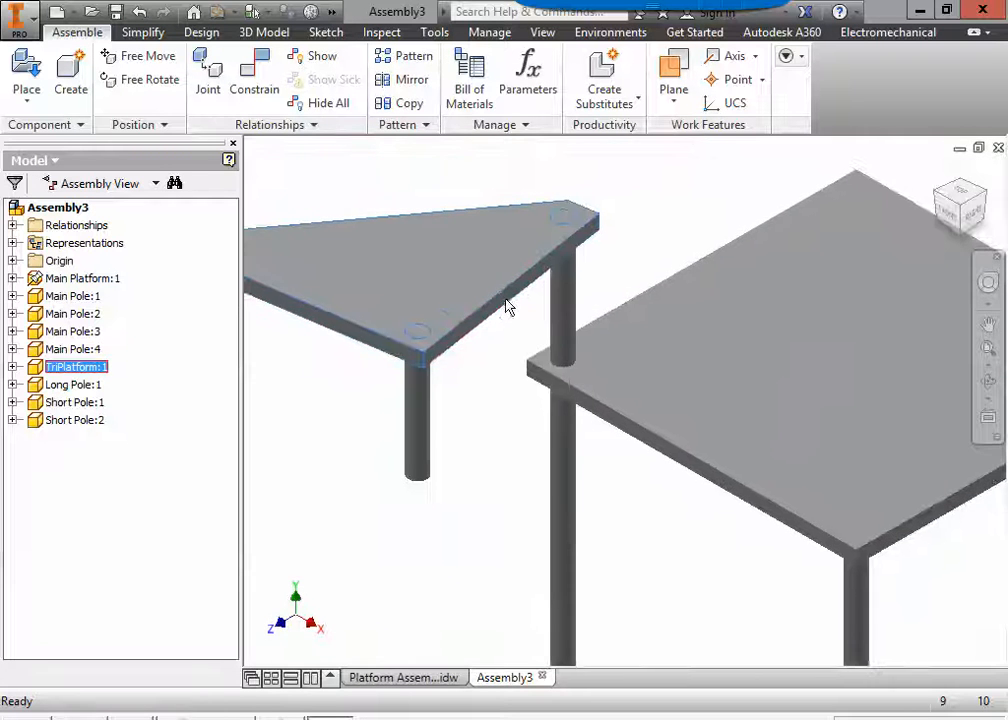
scroll(509, 307, up, 3)
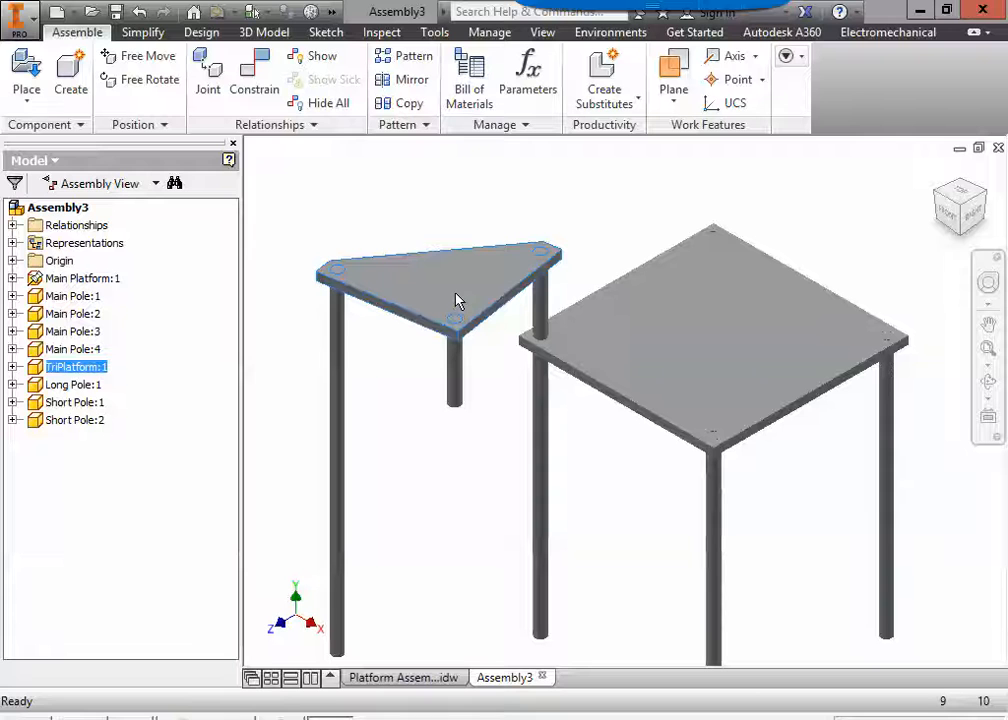
Set up a directed Angle constraint between the main platform's front side face and the triangular platform's side face between the two short poles.
click(265, 112)
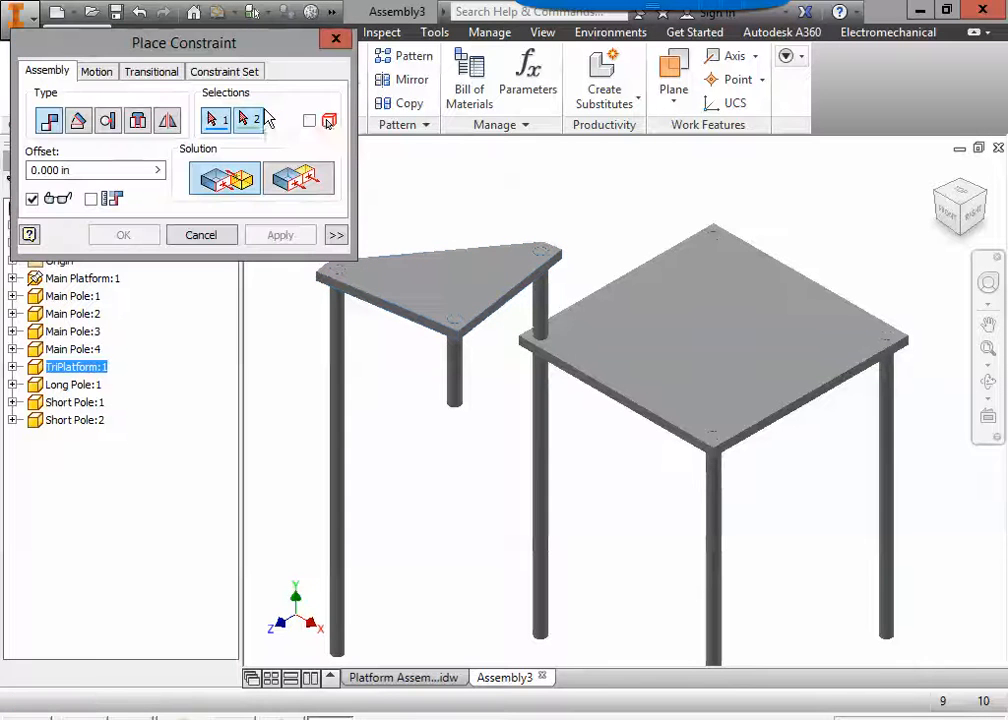
click(79, 121)
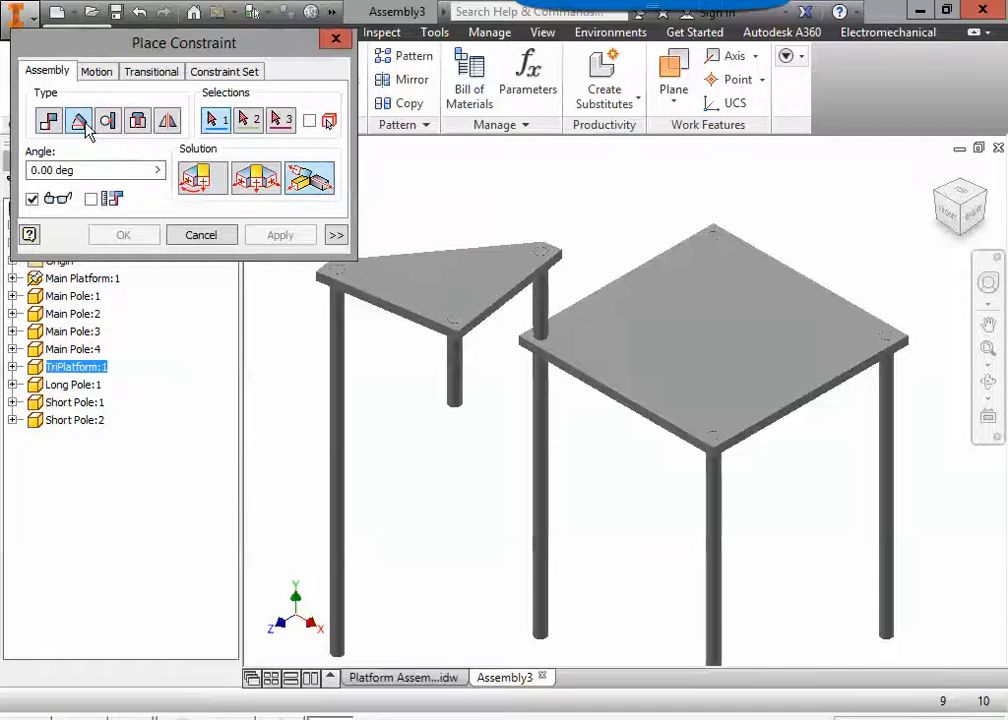
click(203, 181)
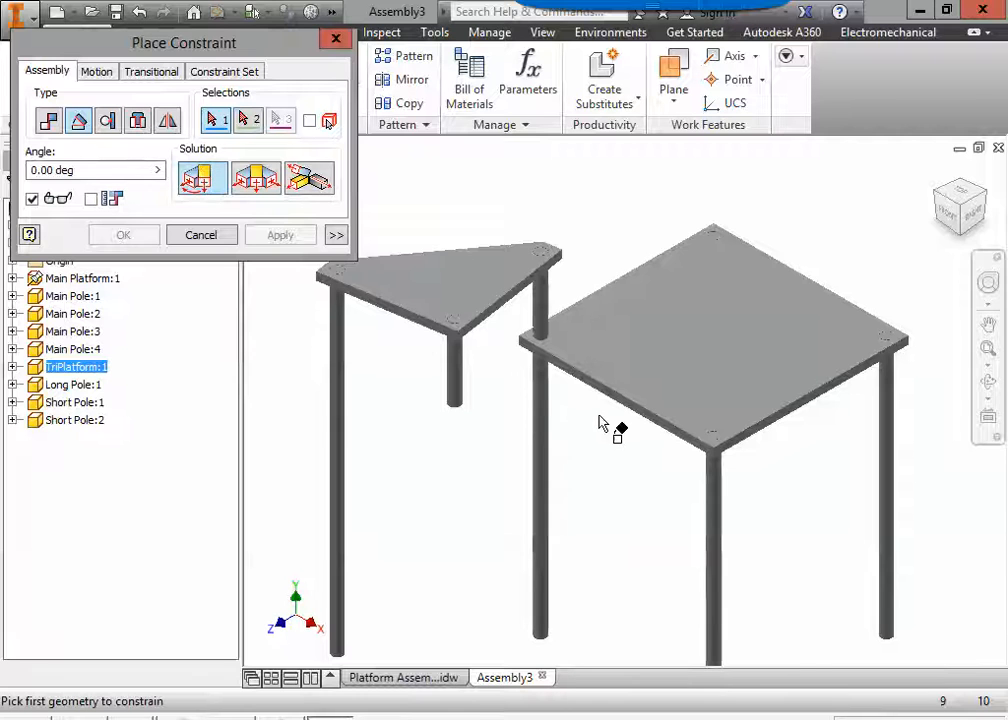
scroll(595, 405, up, 3)
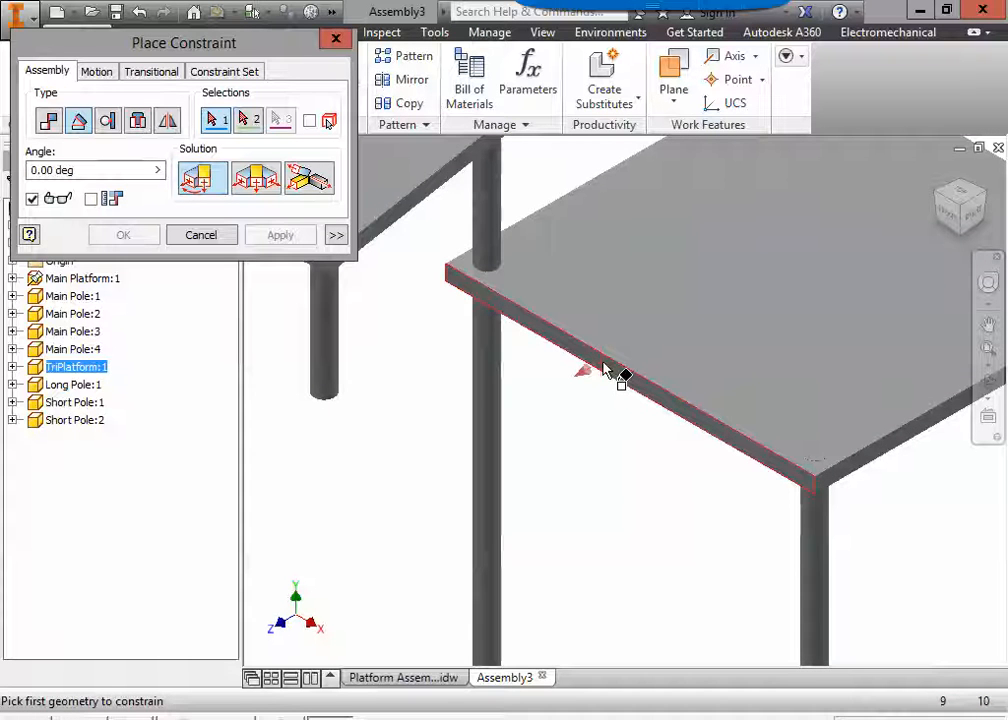
mouse_move(609, 374)
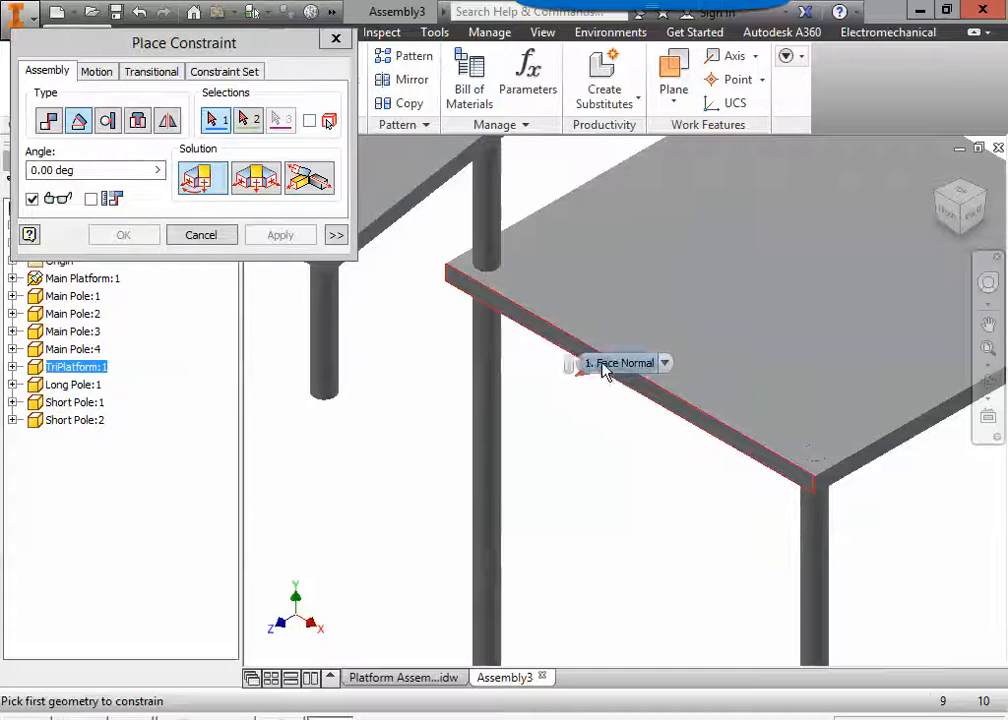
click(556, 342)
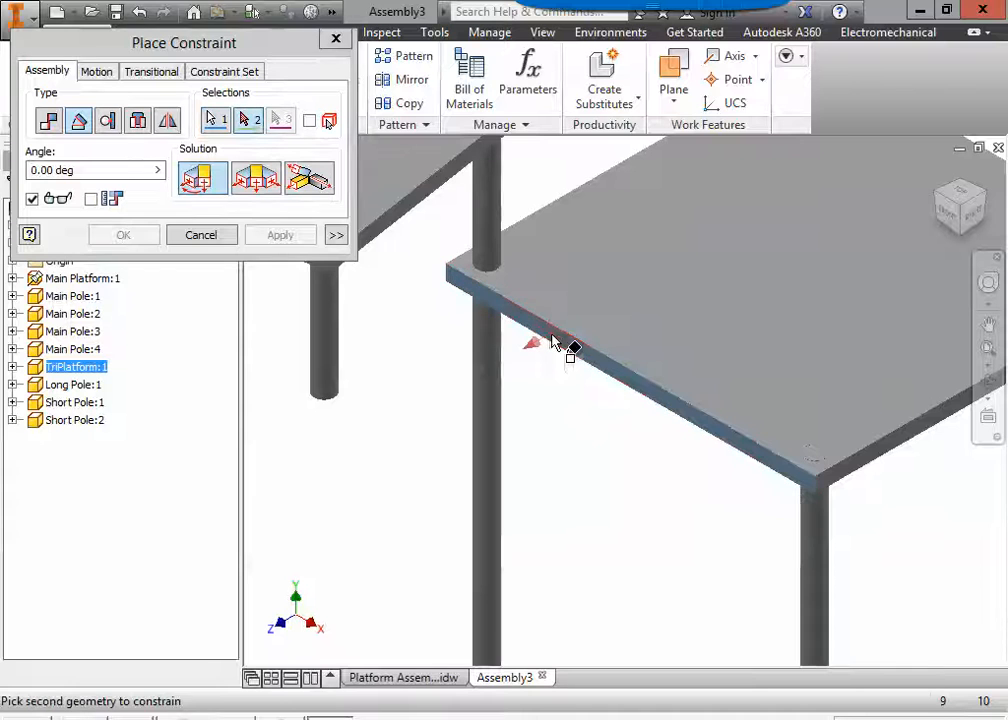
middle_drag(450, 315, 477, 360)
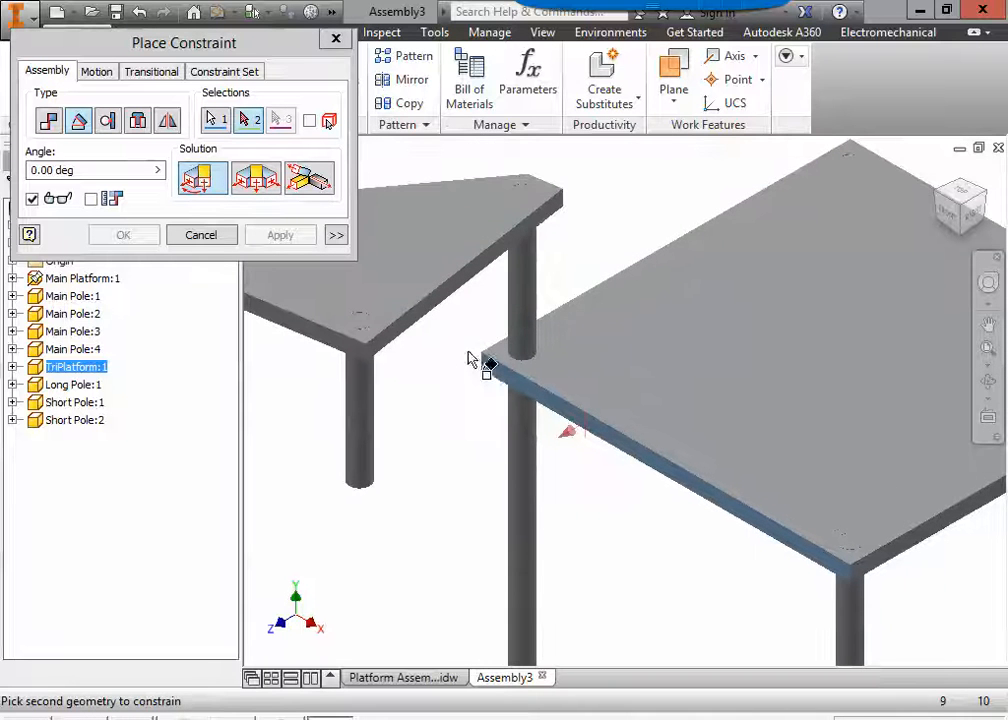
click(446, 300)
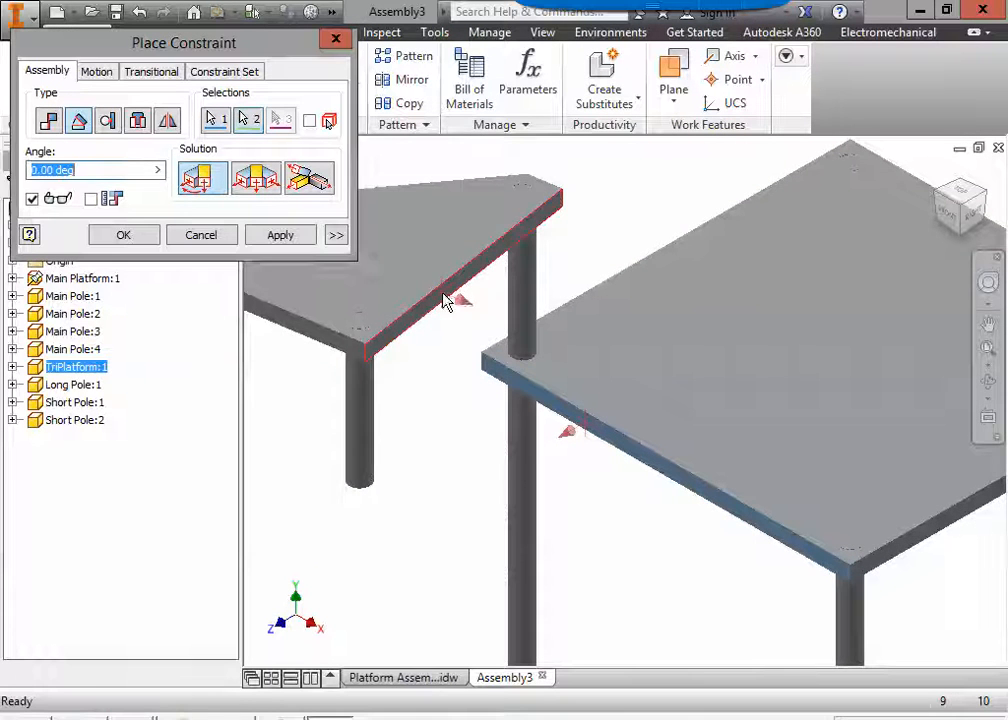
Set the constraint angle between the two platform faces to 180 degrees, apply it, and finish constraining.
scroll(484, 326, down, 3)
scroll(488, 326, down, 2)
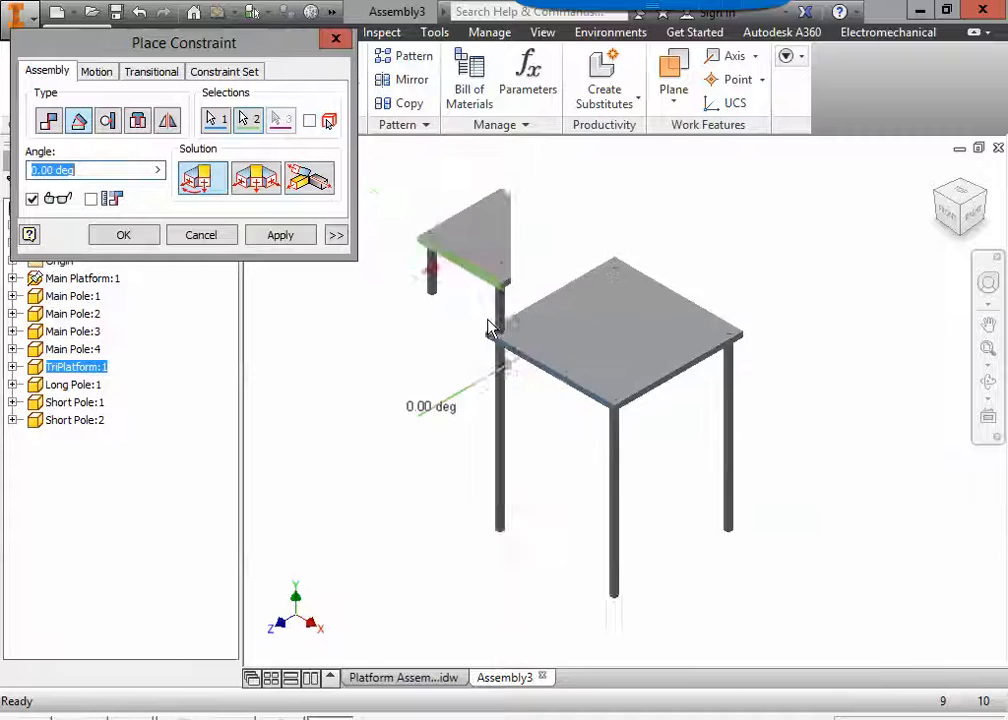
middle_drag(490, 326, 506, 348)
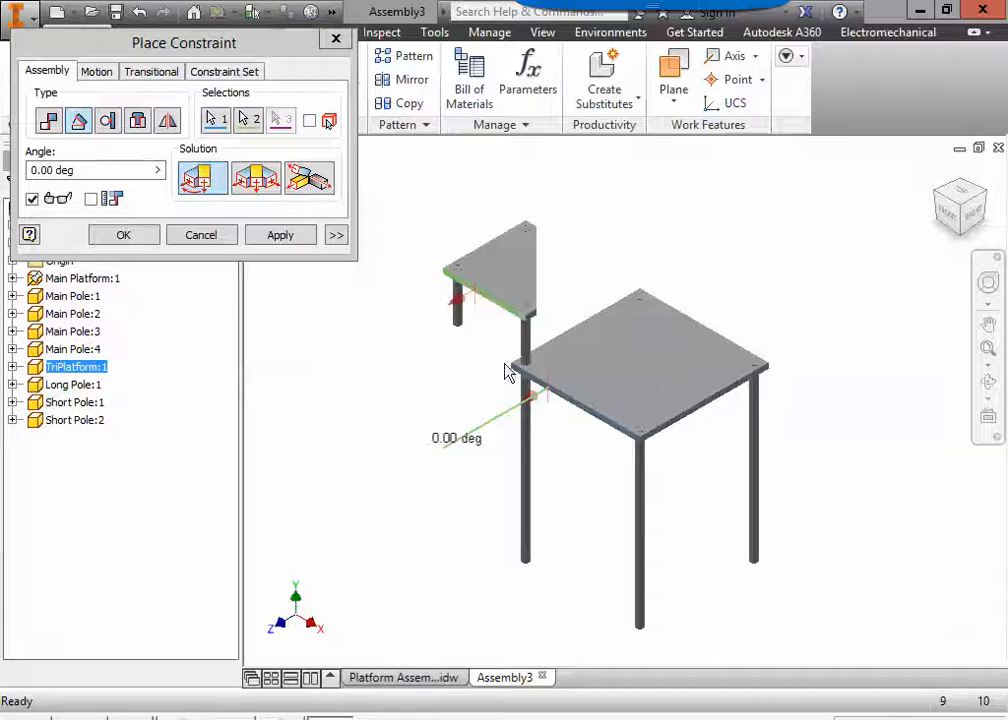
drag(95, 170, 32, 170)
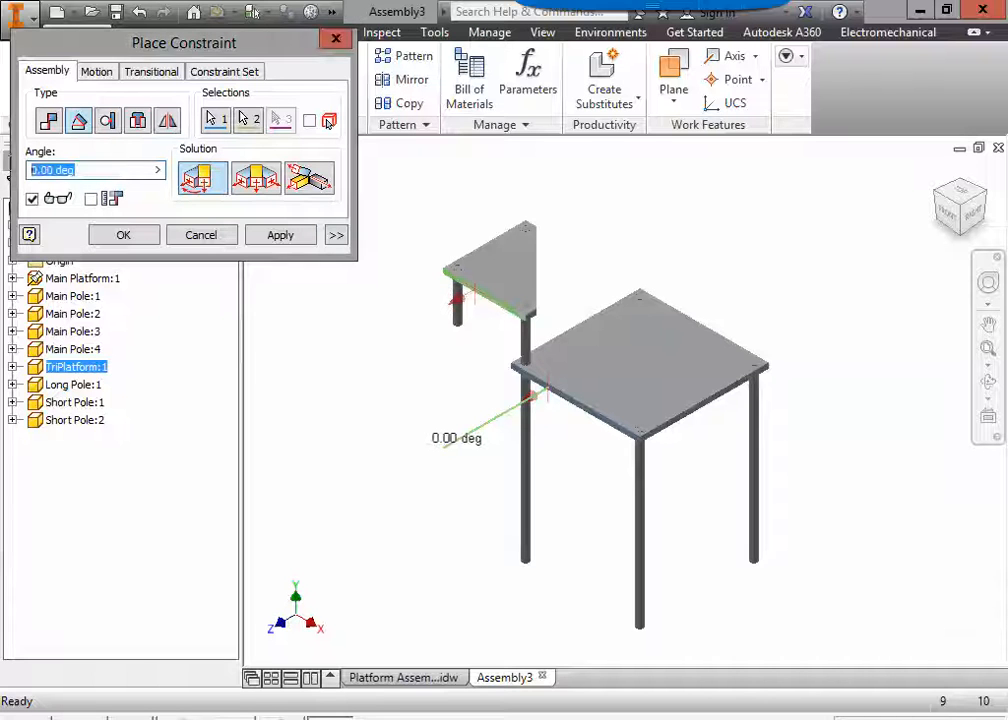
text(180)
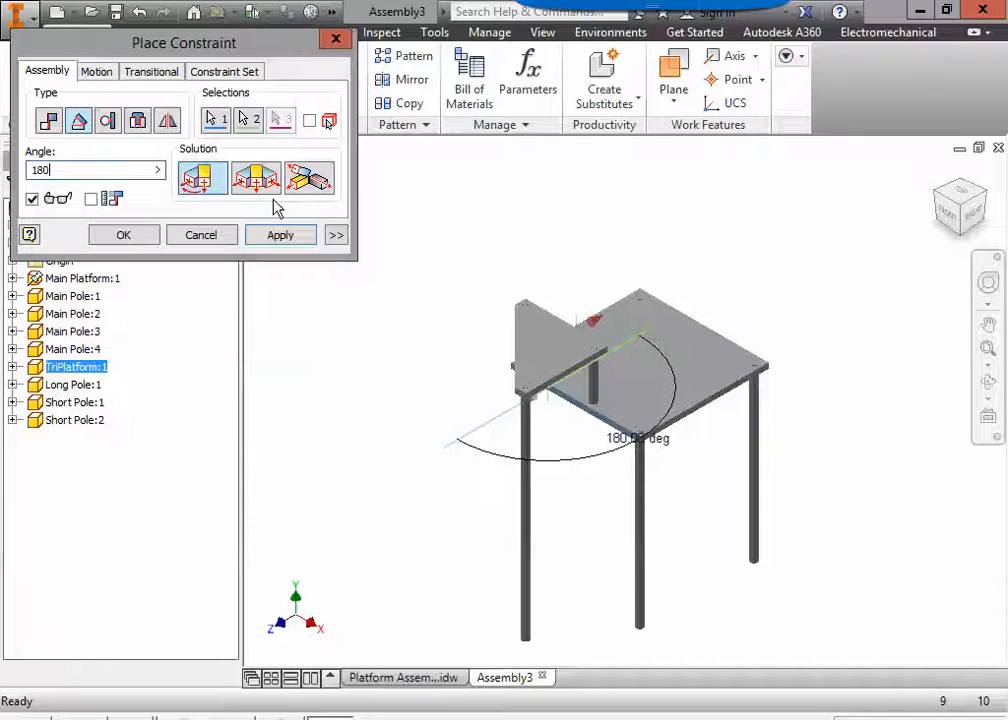
click(273, 237)
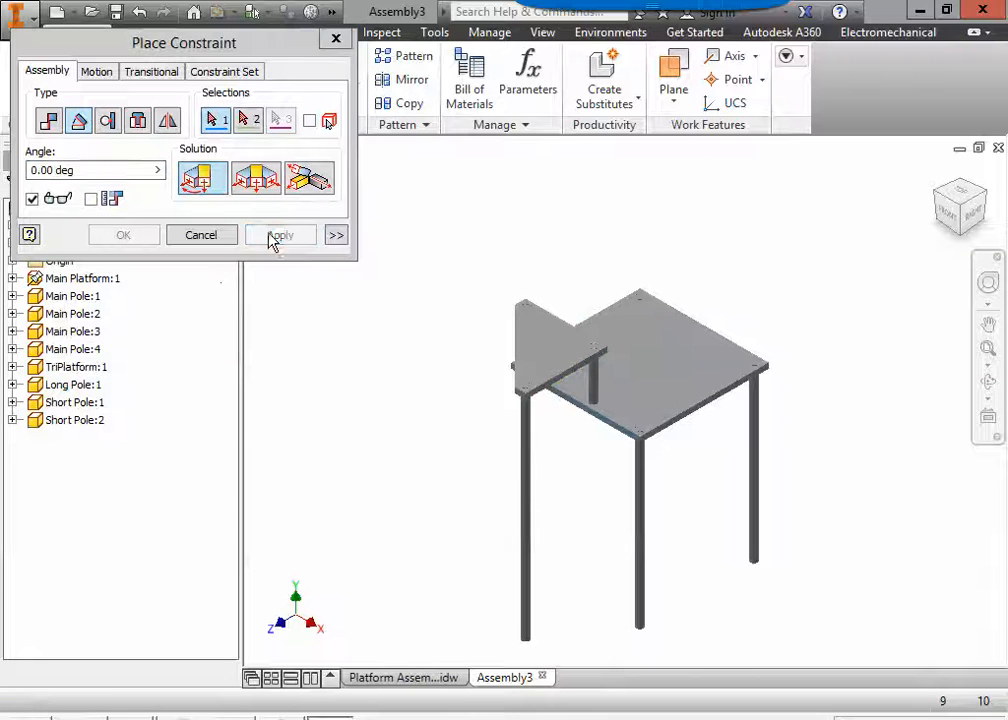
click(205, 236)
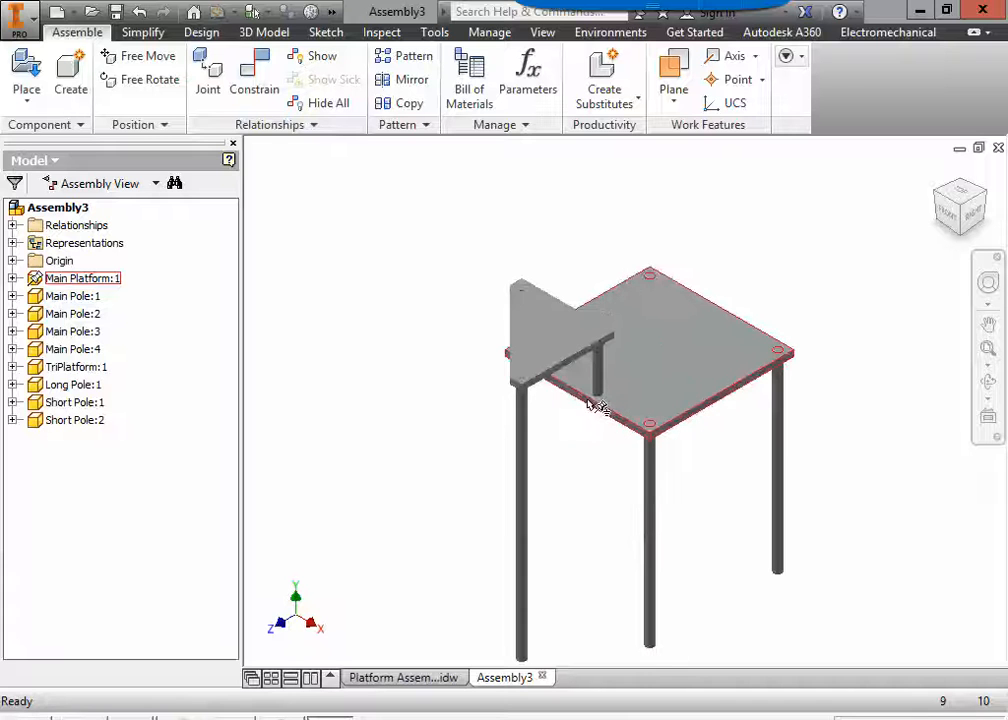
Inspect the assembly from several angles to check how the triangular platform and its poles sit on the main platform.
click(560, 345)
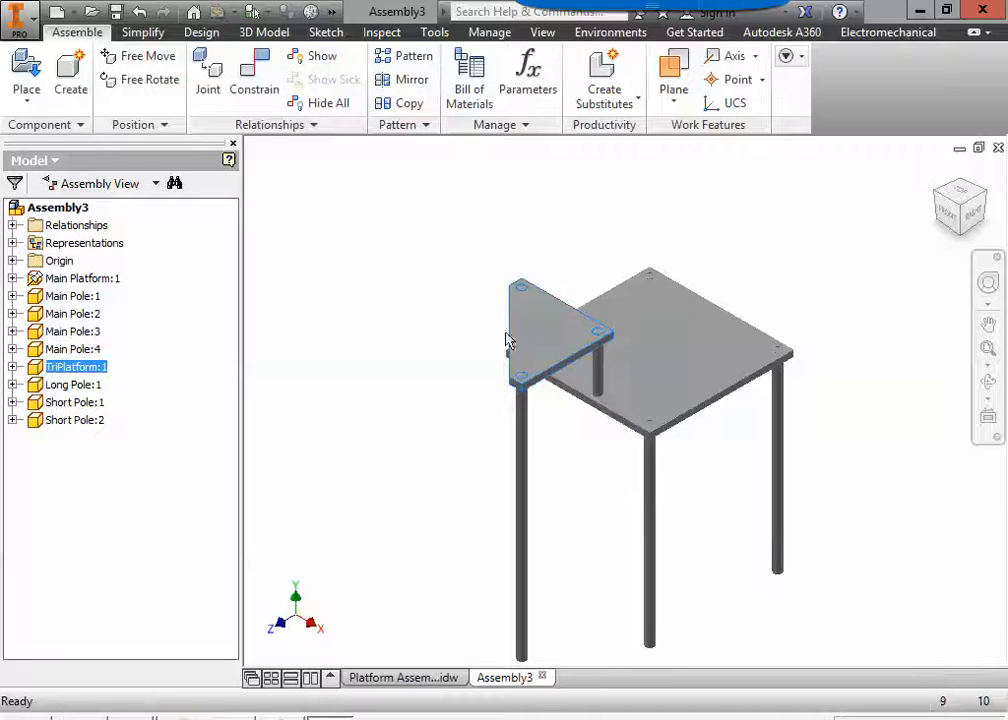
shift+middle_drag(624, 502, 587, 486)
click(542, 484)
shift+middle_drag(660, 495, 632, 457)
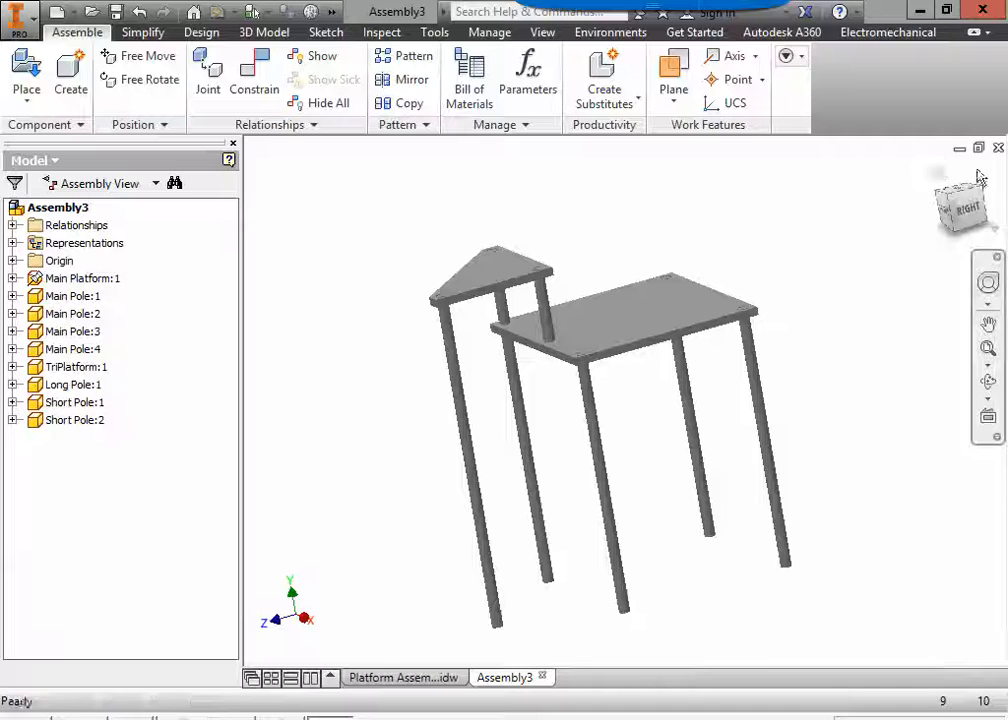
click(940, 178)
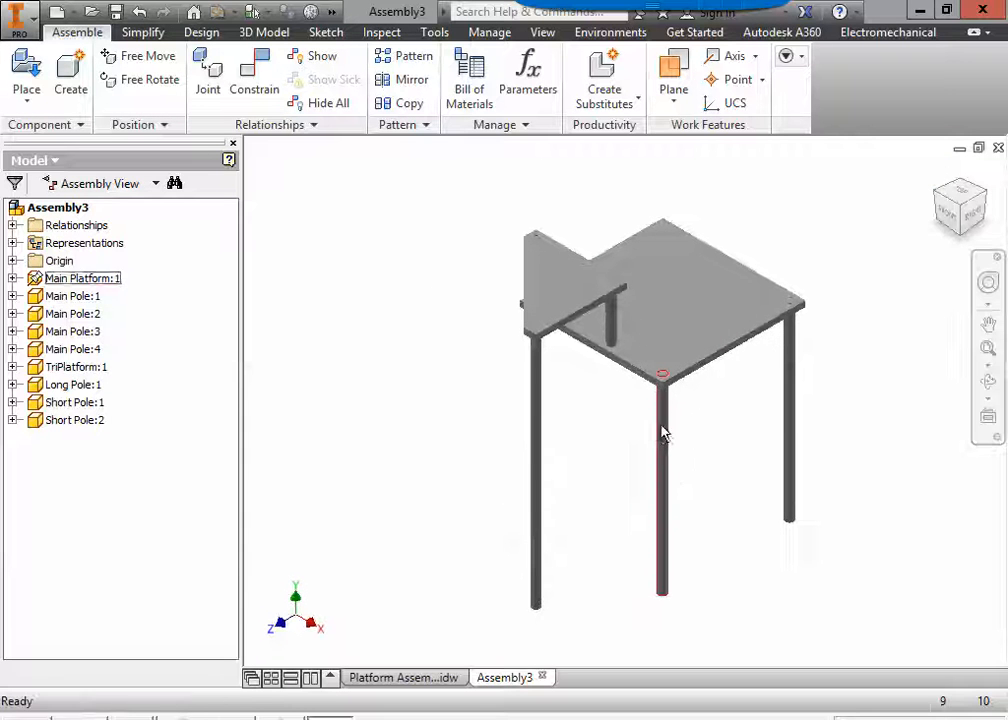
shift+middle_drag(662, 432, 646, 428)
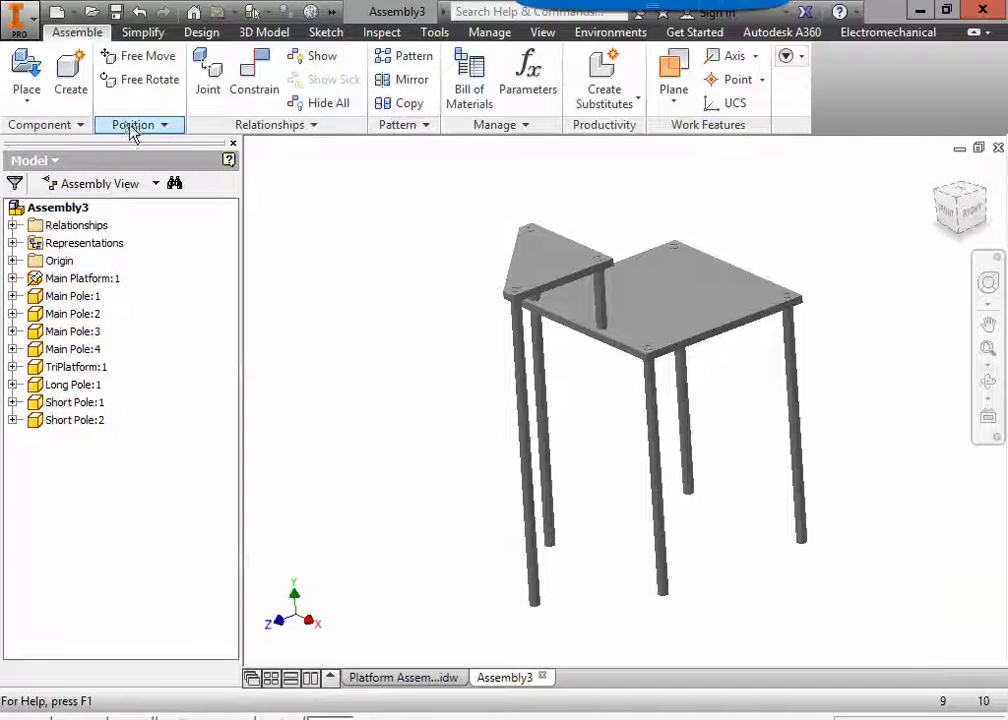
Save the assembly as Platform Assembly2 in the 1PlayGround folder.
click(22, 22)
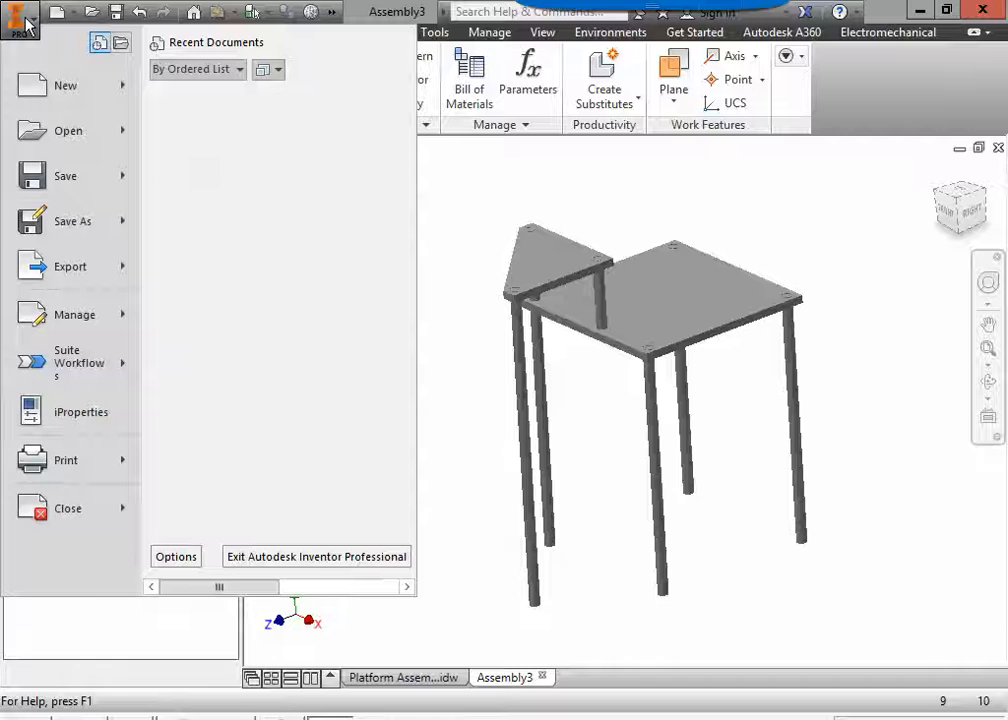
click(84, 227)
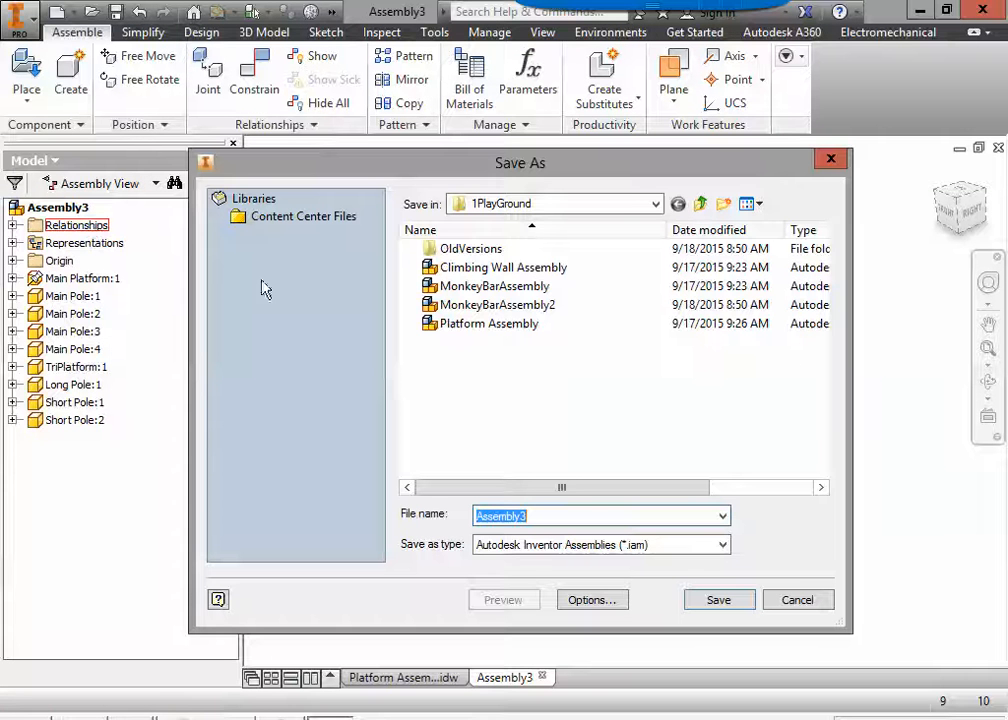
click(608, 203)
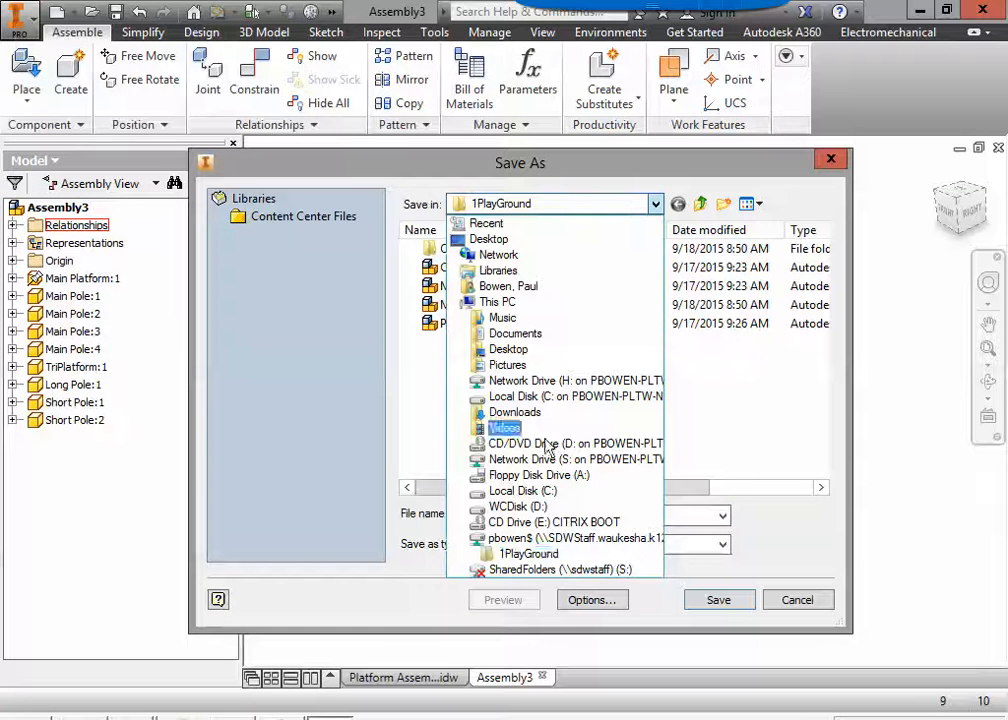
click(548, 541)
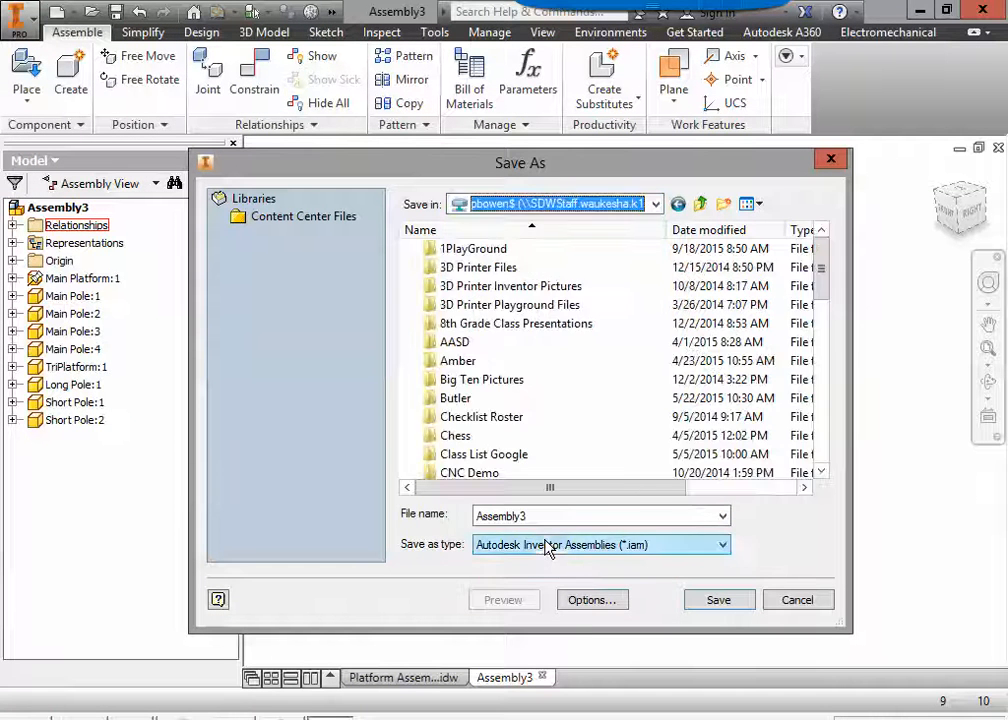
double_click(477, 252)
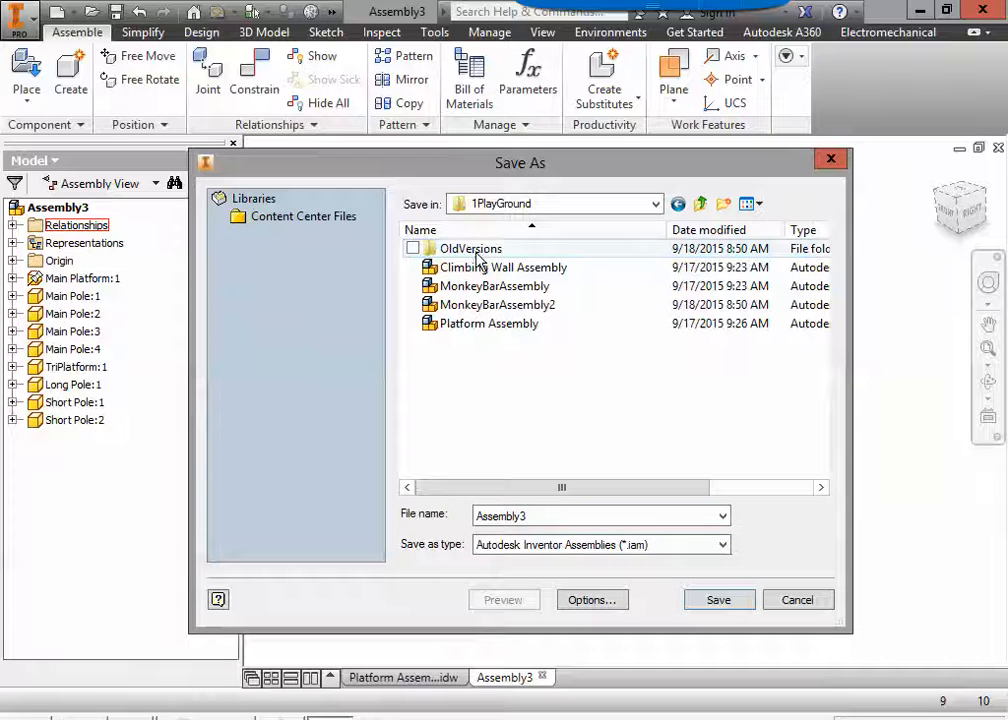
double_click(556, 515)
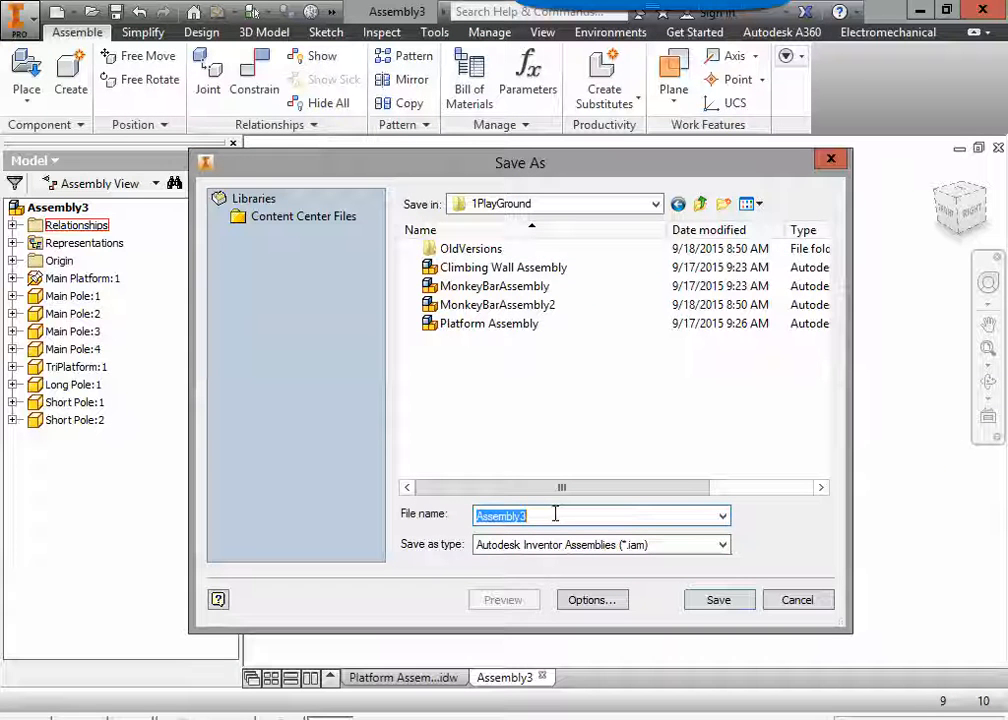
text(Platfor)
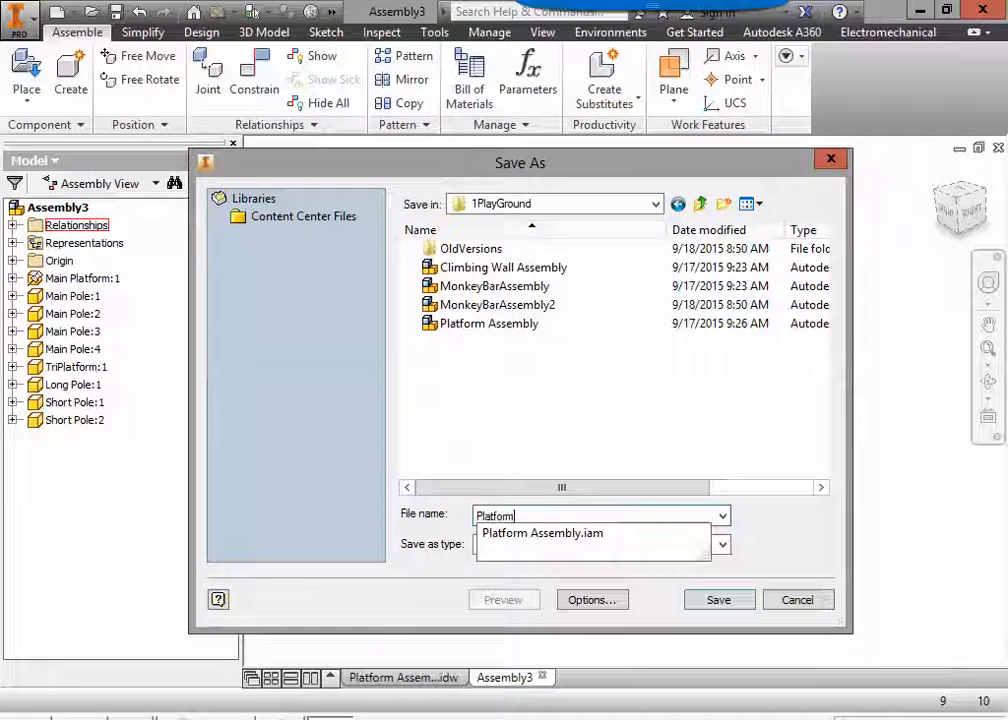
text(m Assem)
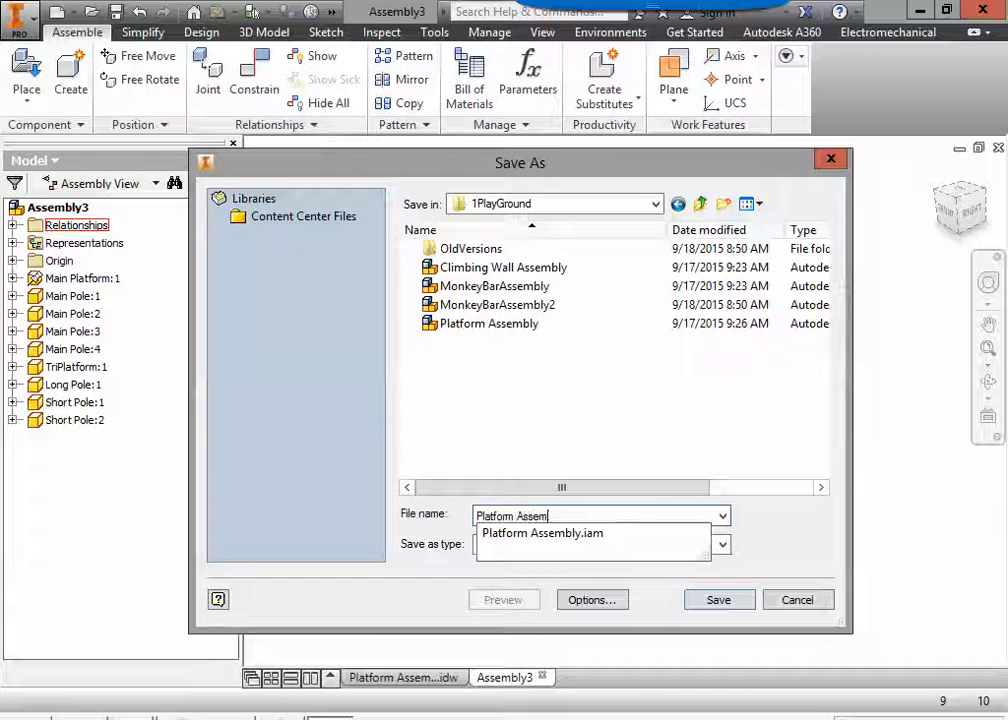
text(bly2)
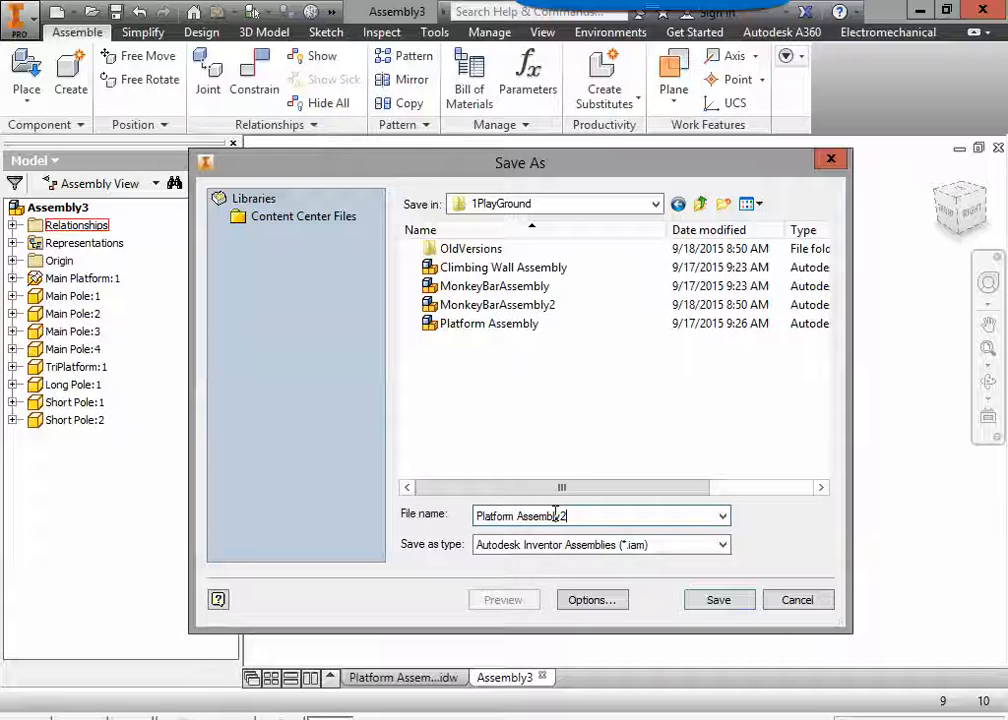
click(732, 603)
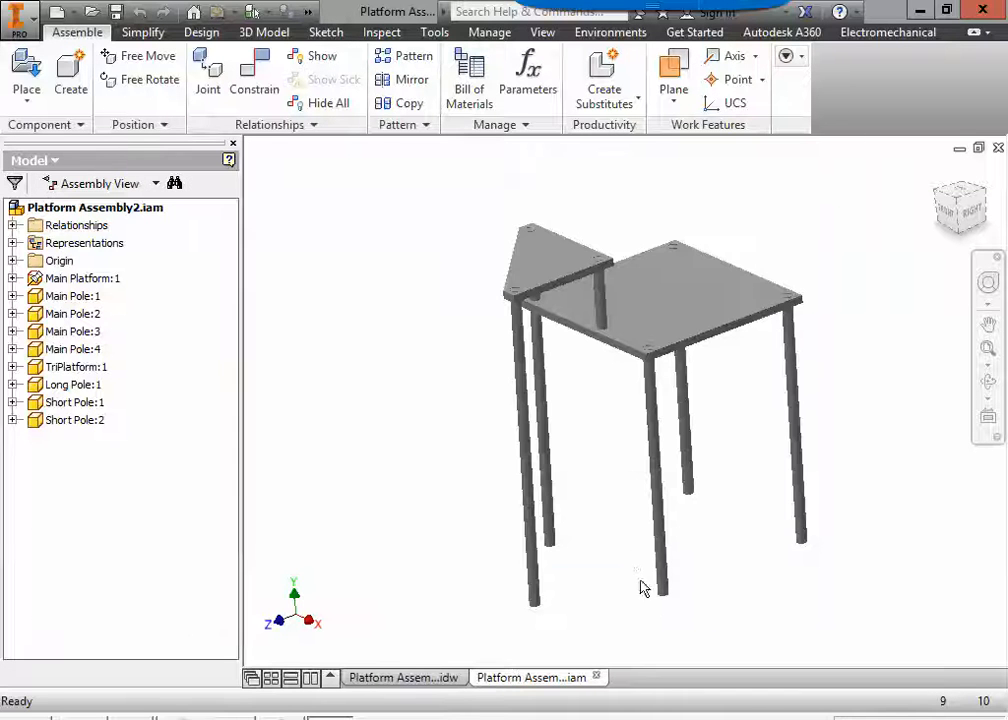
mouse_move(656, 533)
shift+middle_down()
mouse_move(610, 536)
mouse_move(630, 516)
mouse_move(659, 533)
shift+middle_up()
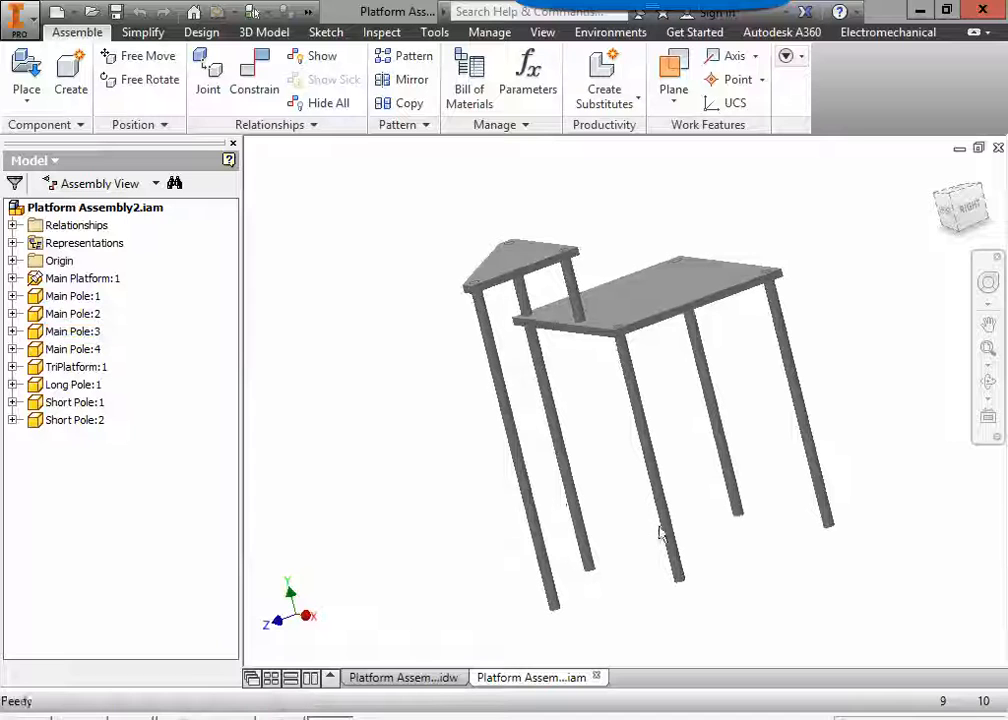
click(940, 171)
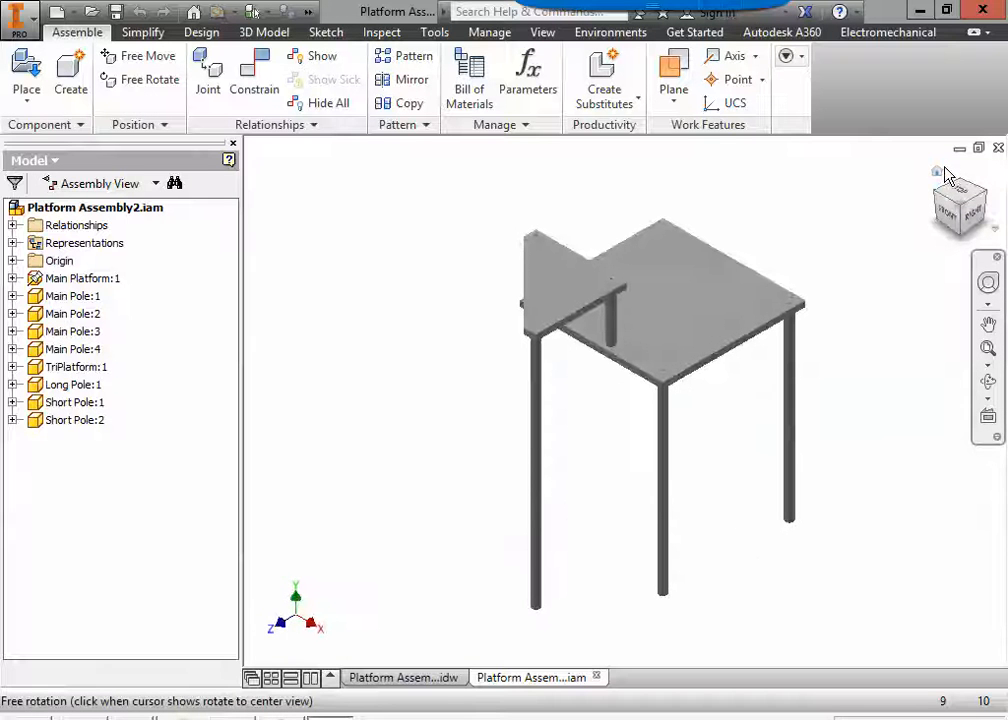